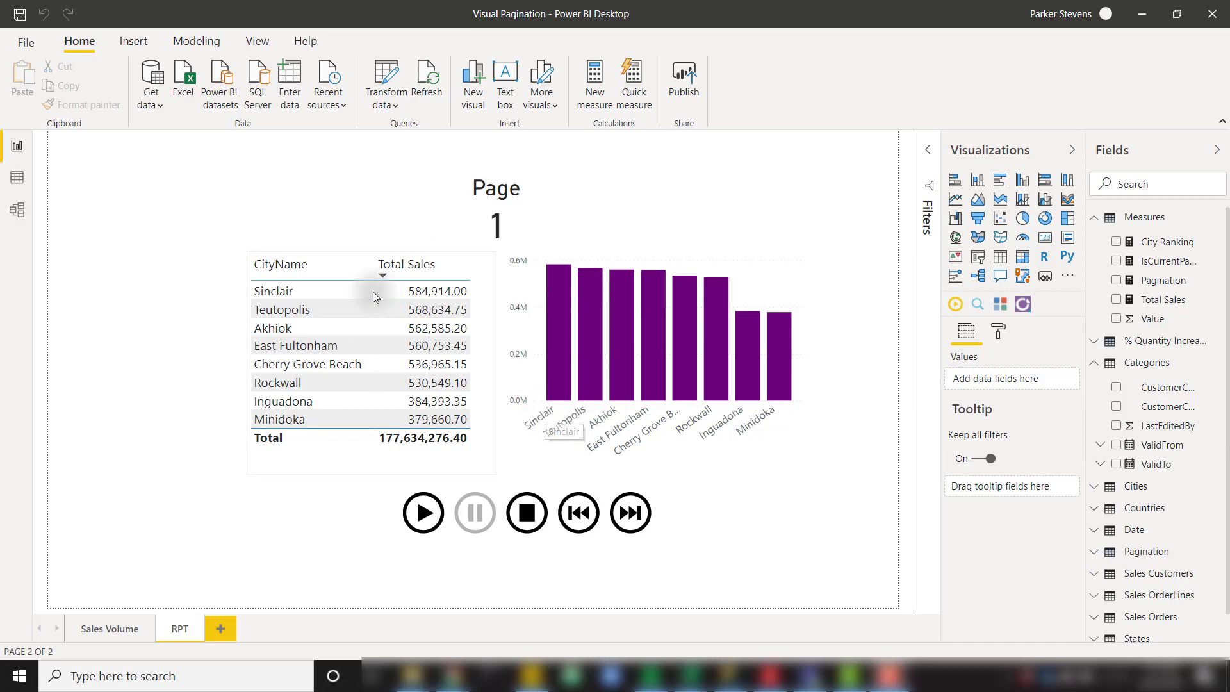
# Step the play axis through city pages 2 to 7, auto-play, then reset to page 1
pyautogui.click(526, 494)
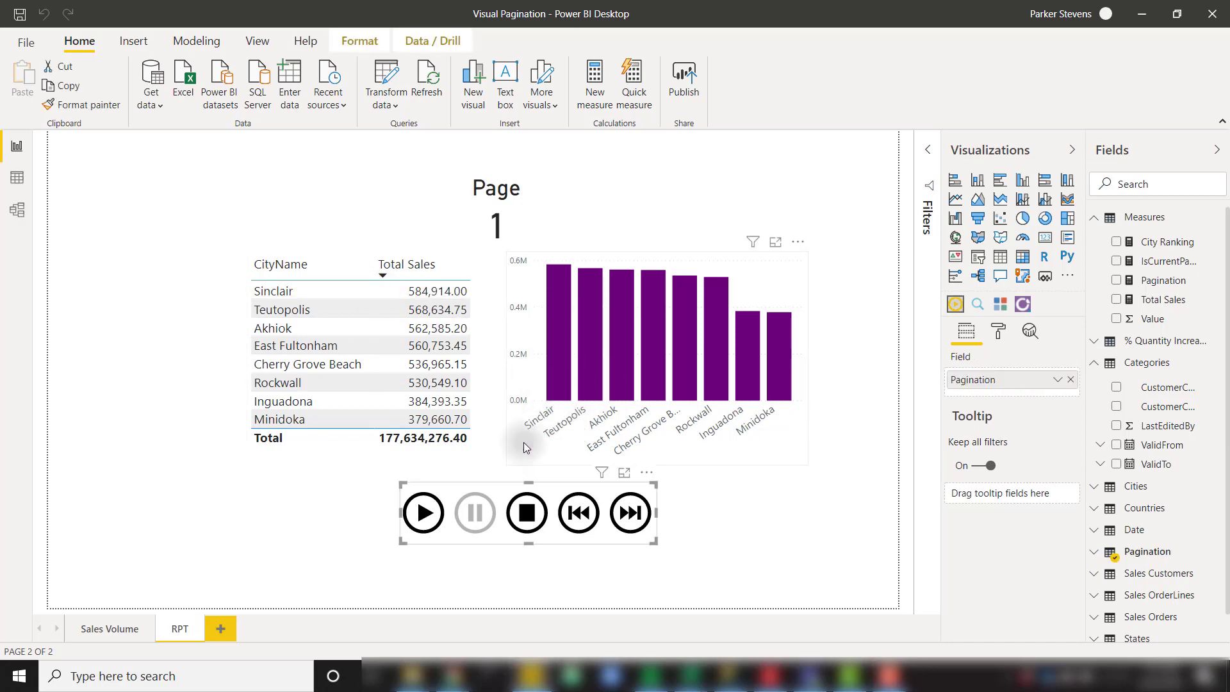
pyautogui.click(633, 513)
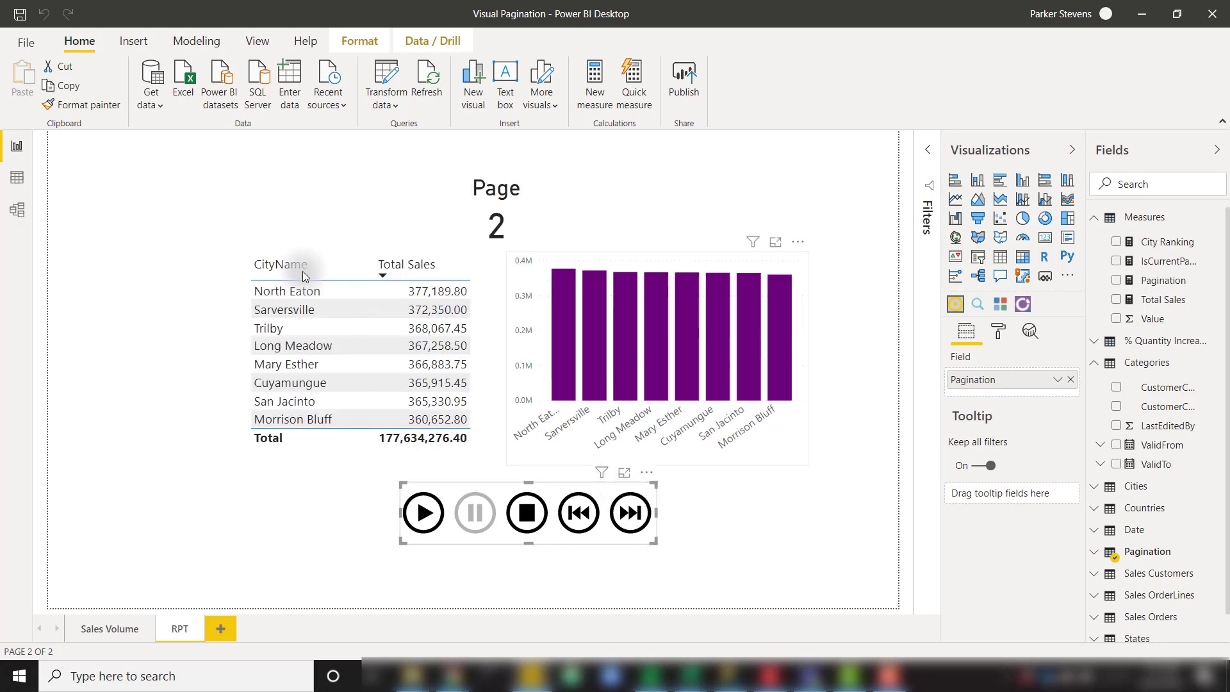
pyautogui.click(627, 513)
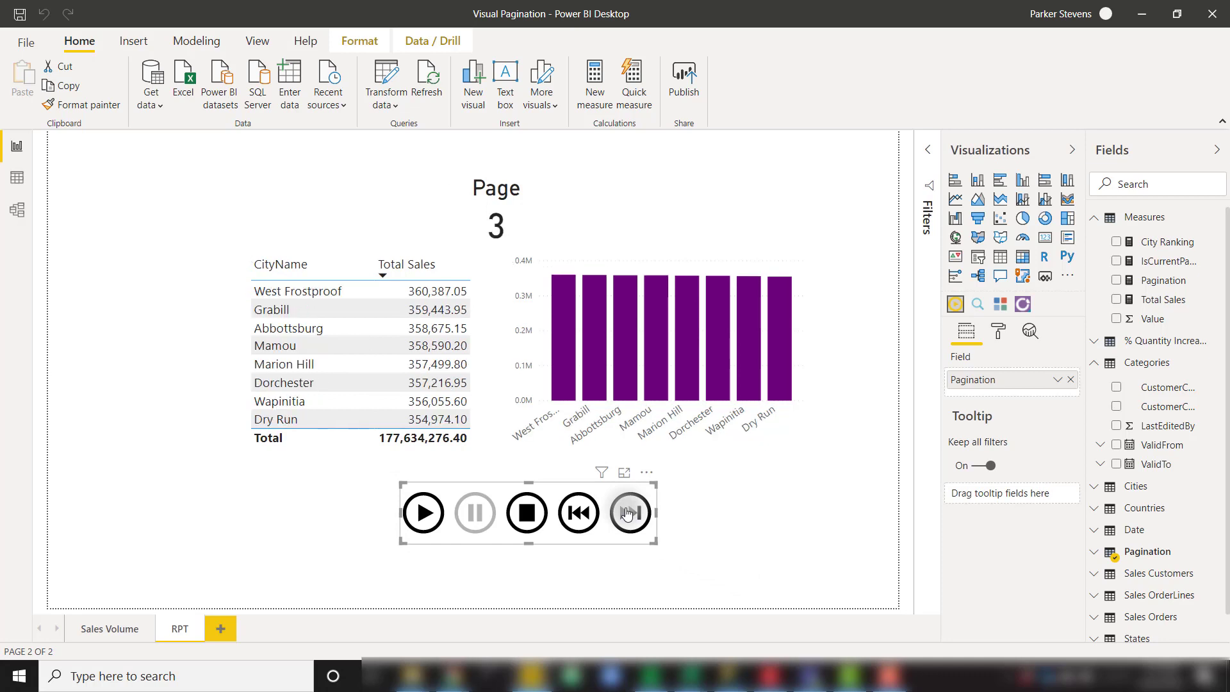
pyautogui.click(628, 513)
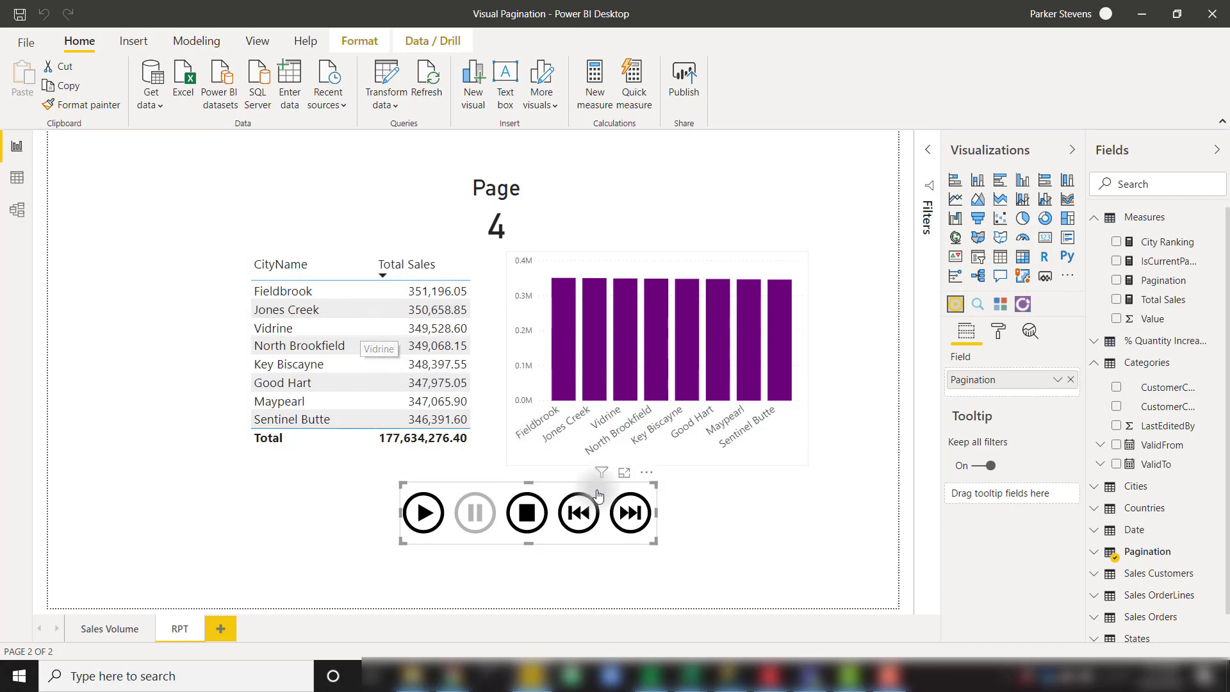
pyautogui.click(623, 518)
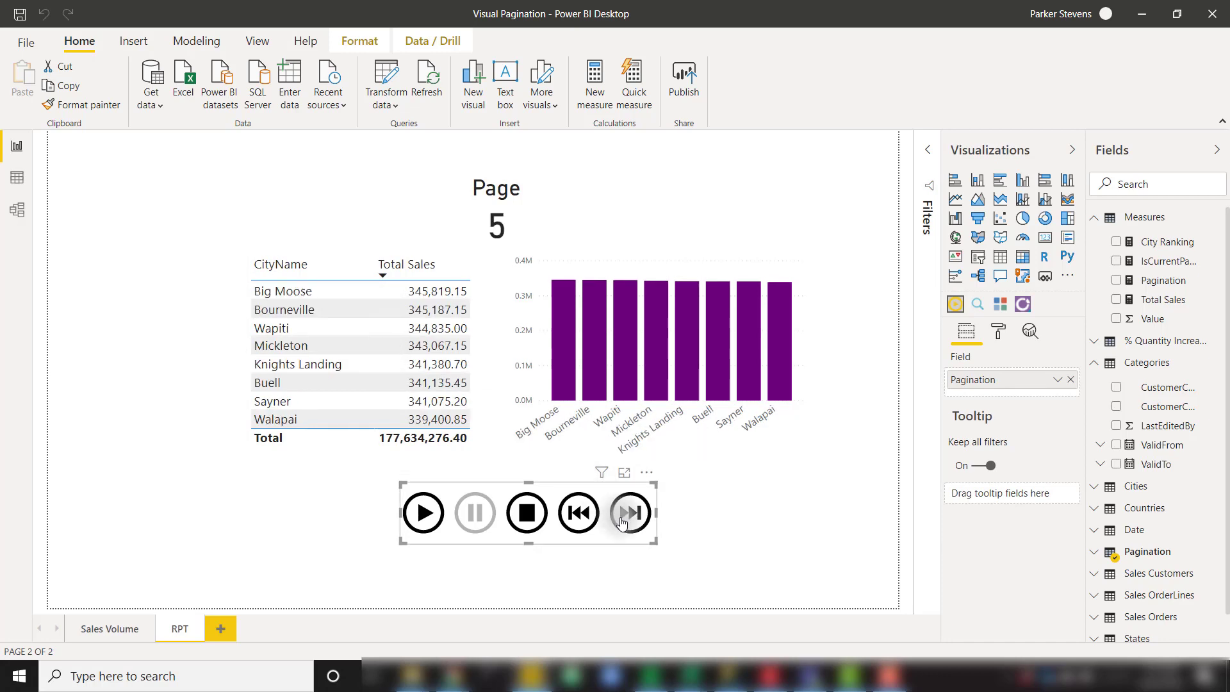
pyautogui.click(623, 517)
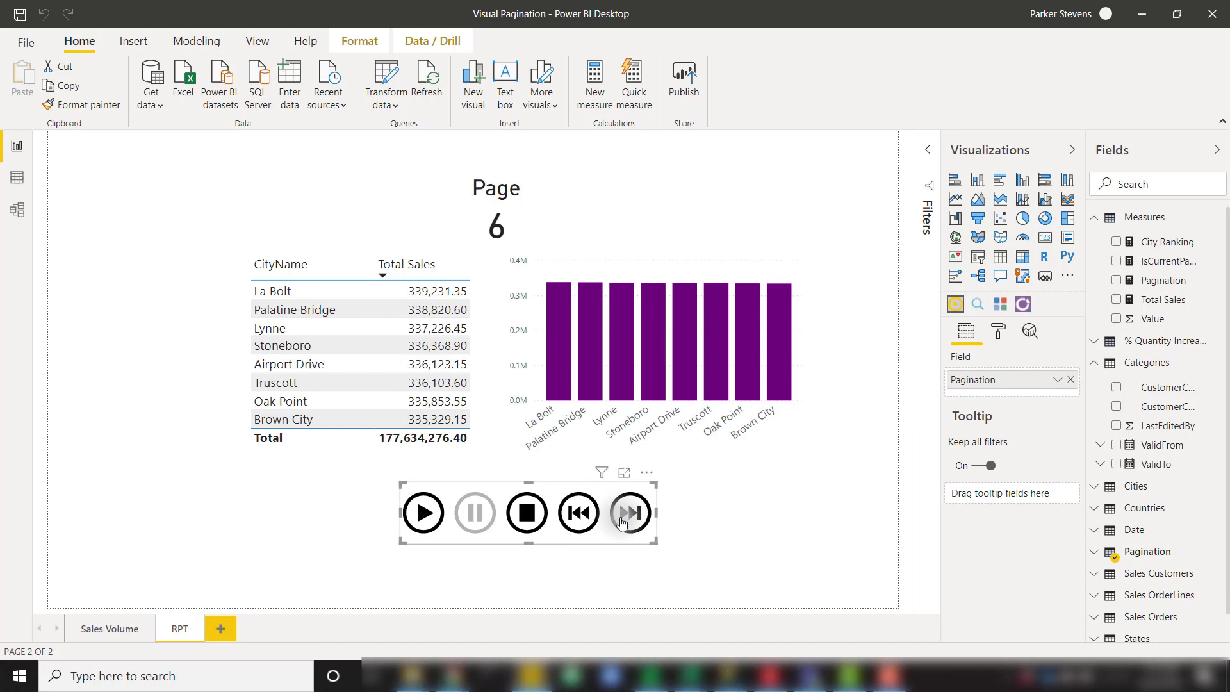
pyautogui.click(621, 521)
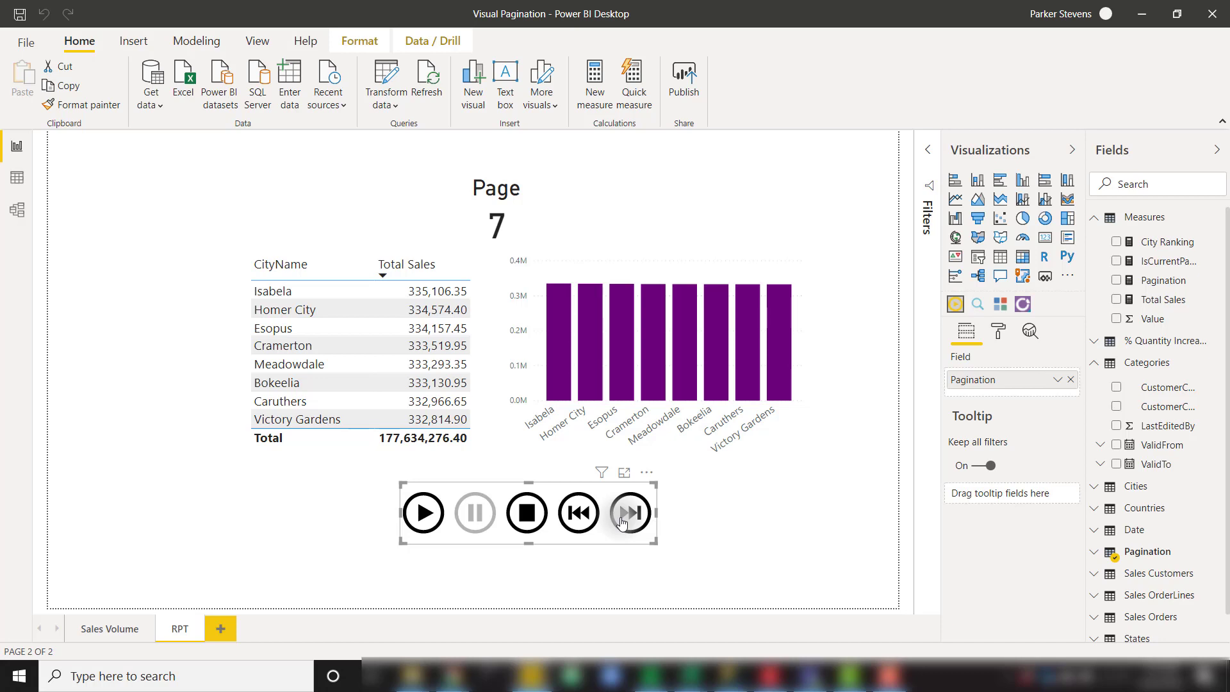
pyautogui.click(527, 513)
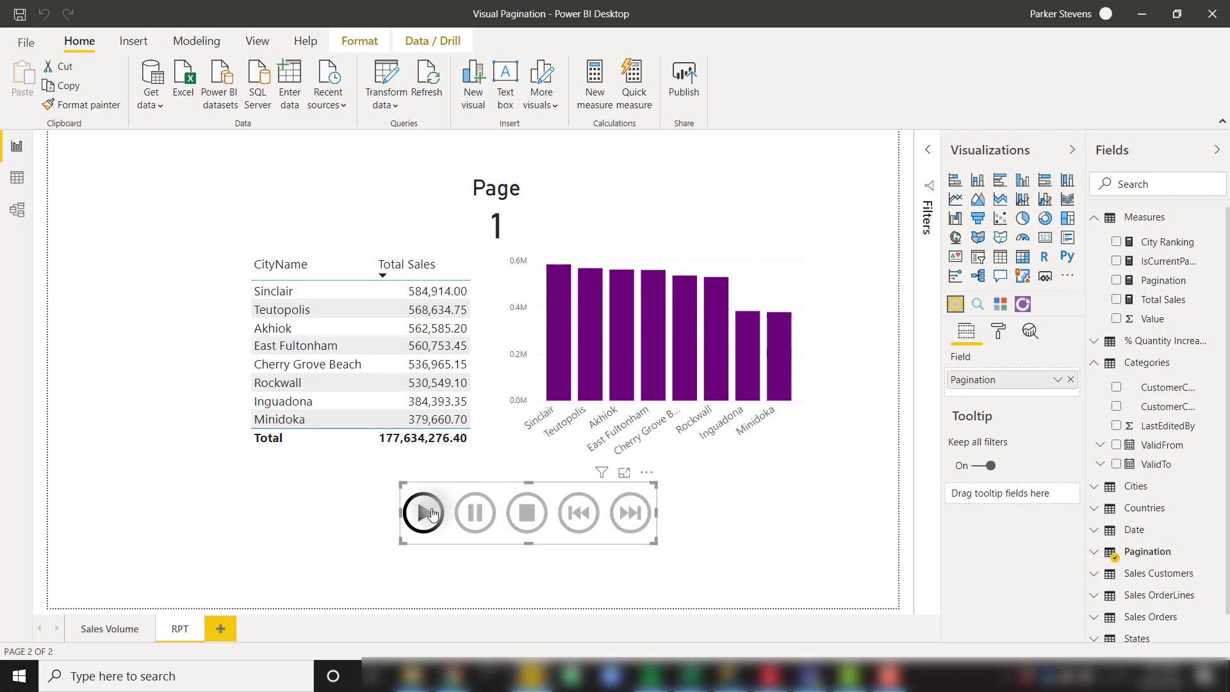
pyautogui.click(431, 512)
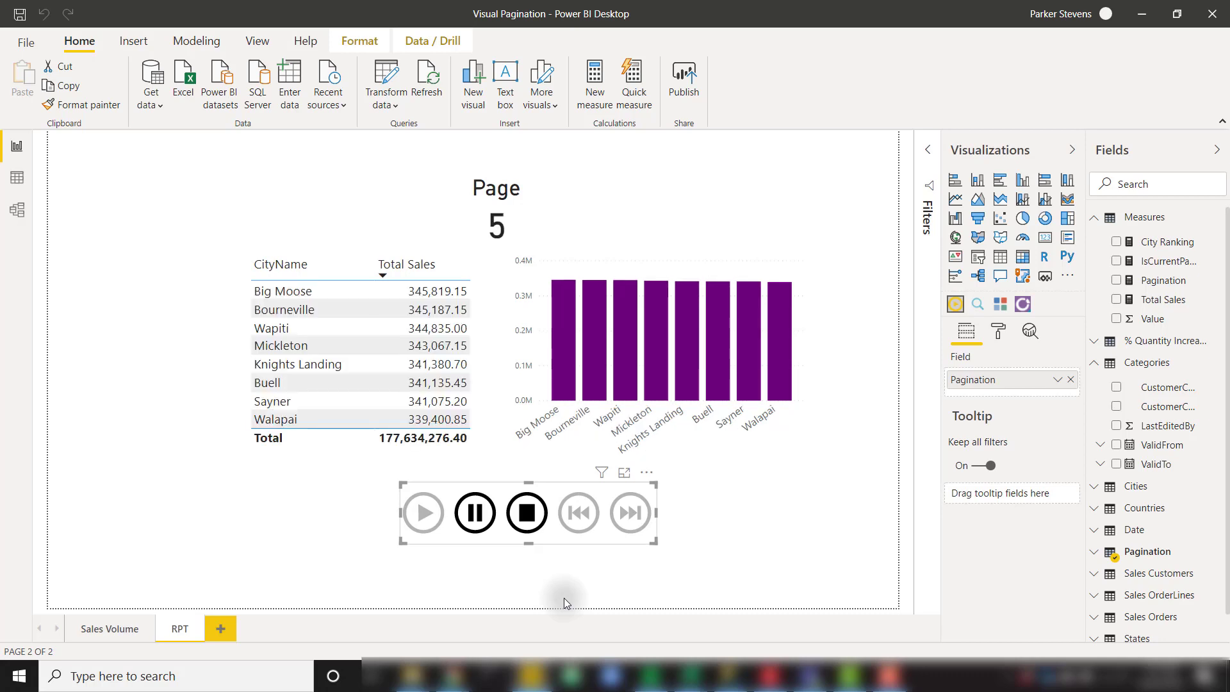
pyautogui.click(537, 533)
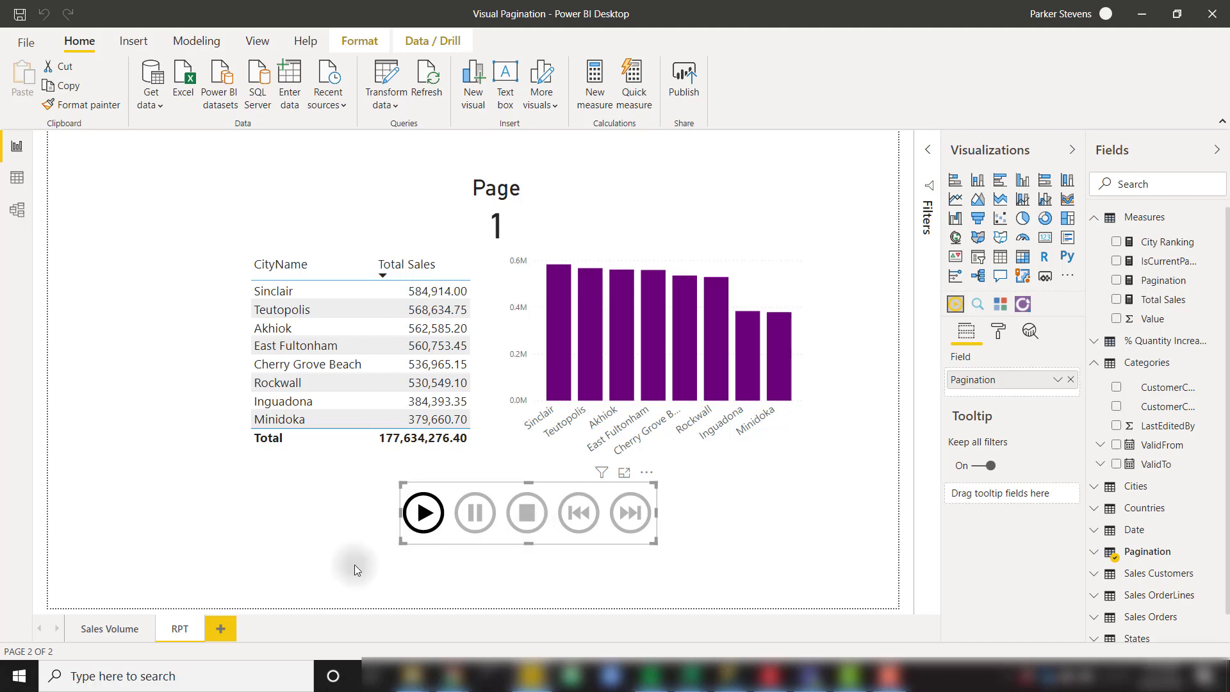
# Duplicate the RPT page and delete the bar chart from the copy
pyautogui.rightClick(174, 619)
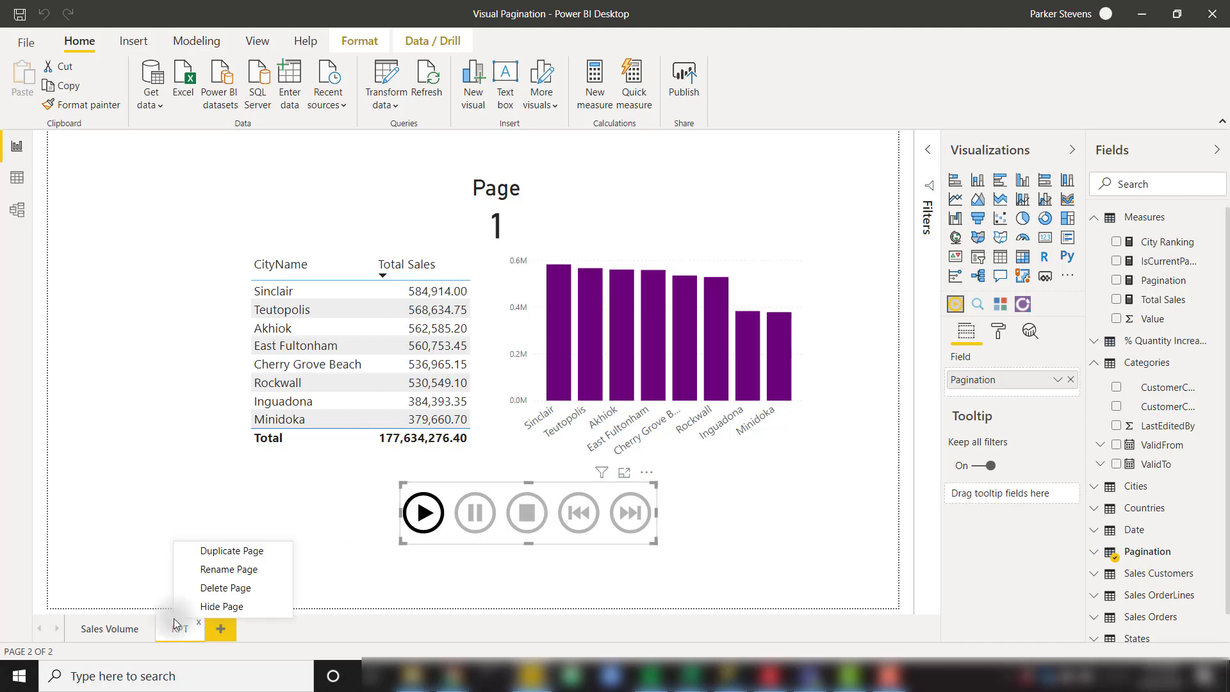
pyautogui.click(215, 555)
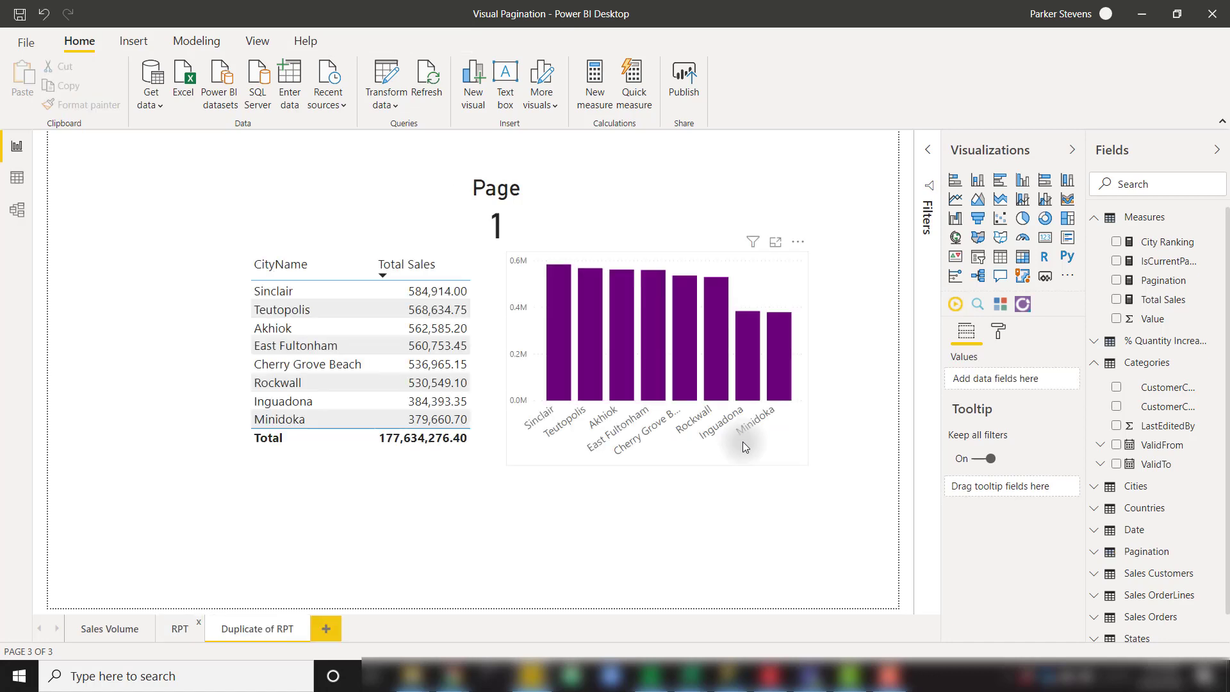
pyautogui.click(783, 267)
pyautogui.press('Delete')
# Widen the city sales table and clear its IsCurrentPage filter so every city shows
pyautogui.click(488, 304)
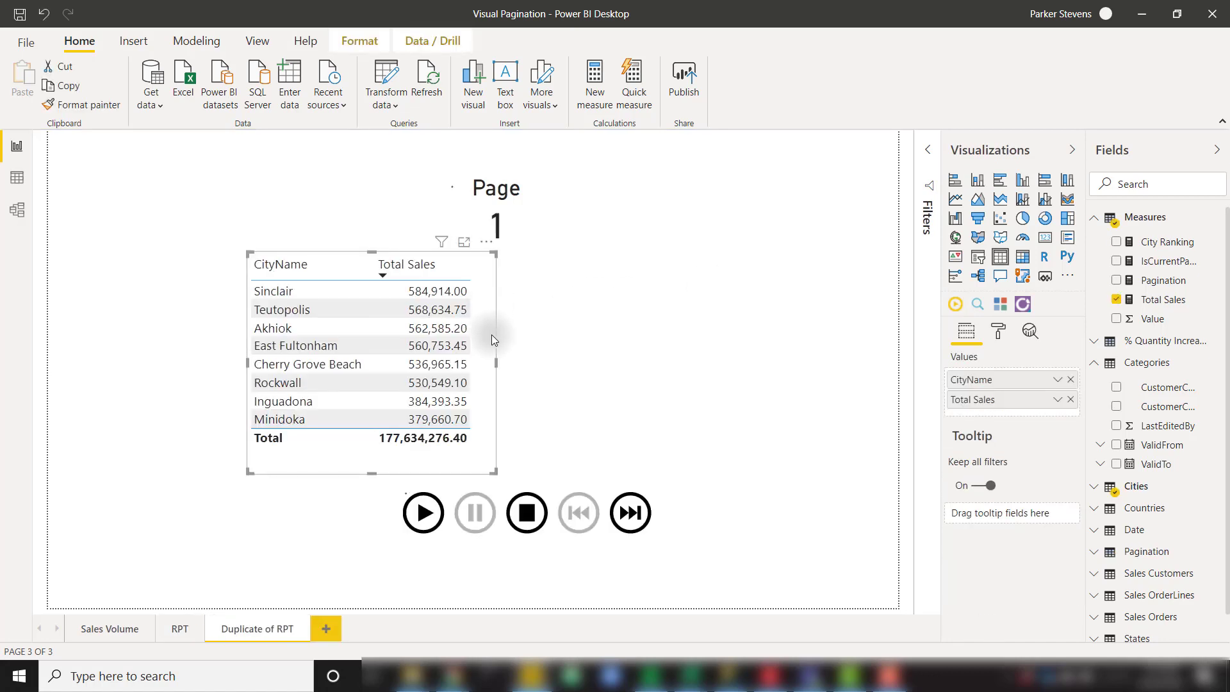
pyautogui.moveTo(495, 360); pyautogui.dragTo(701, 379)
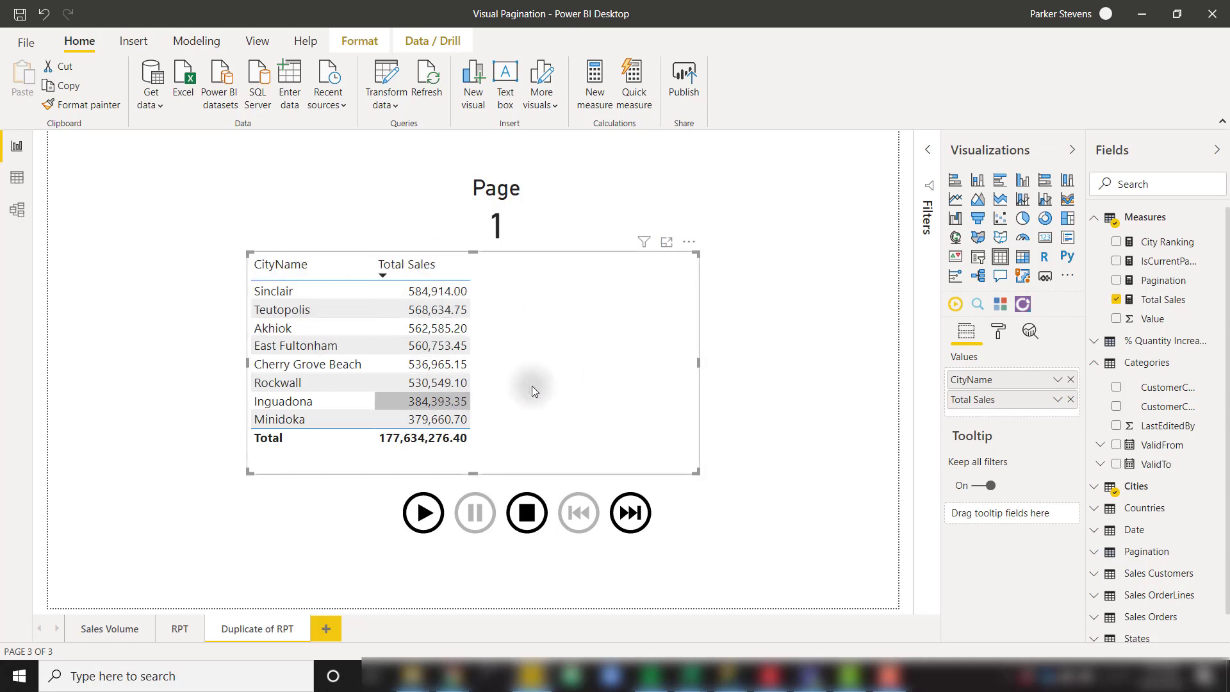
pyautogui.click(930, 154)
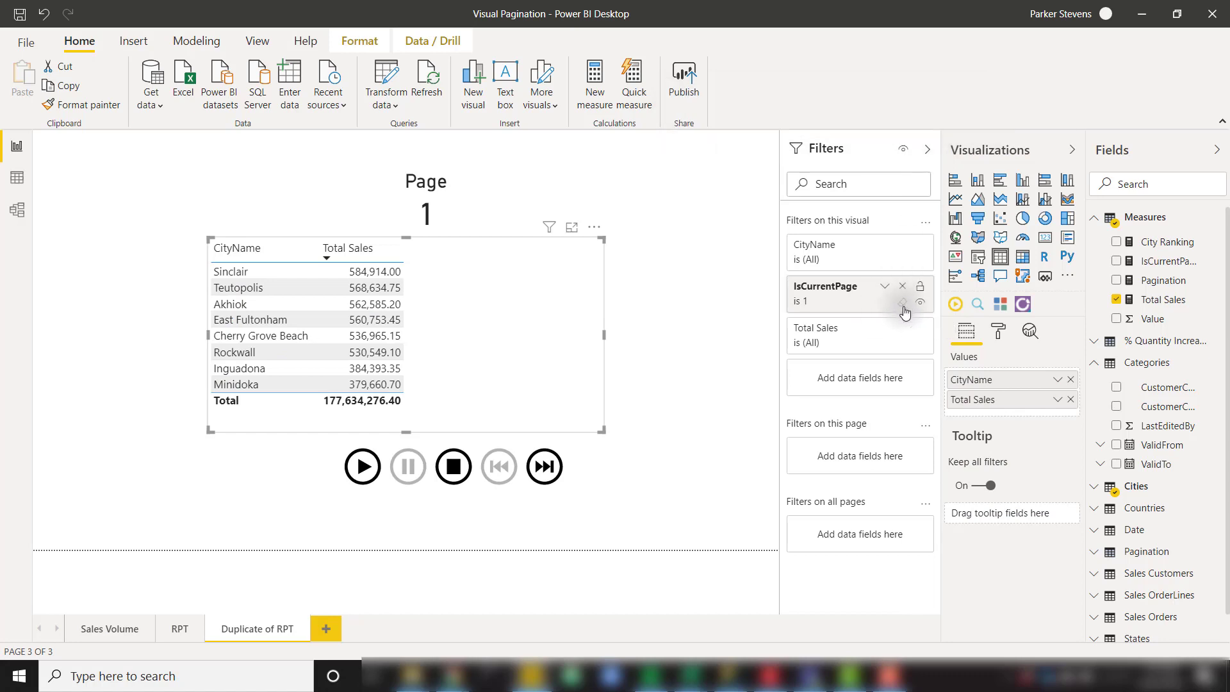
pyautogui.click(904, 303)
pyautogui.click(927, 149)
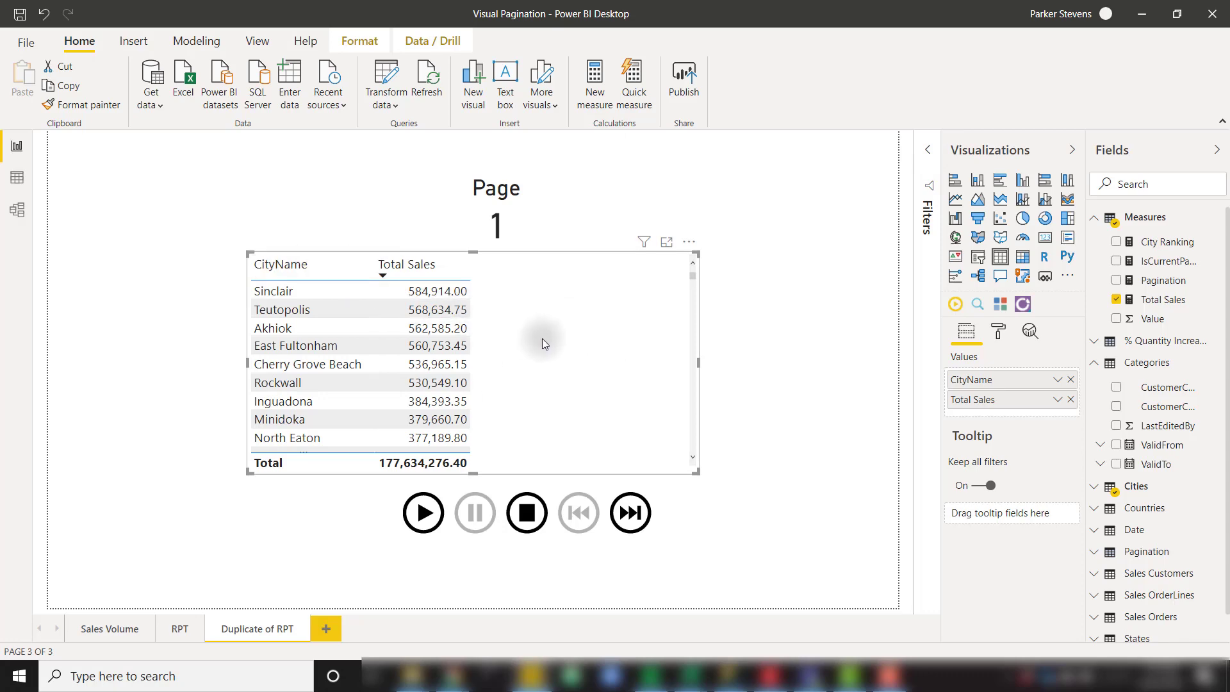
pyautogui.scroll(-3, 543, 338)
pyautogui.scroll(-10, 542, 339)
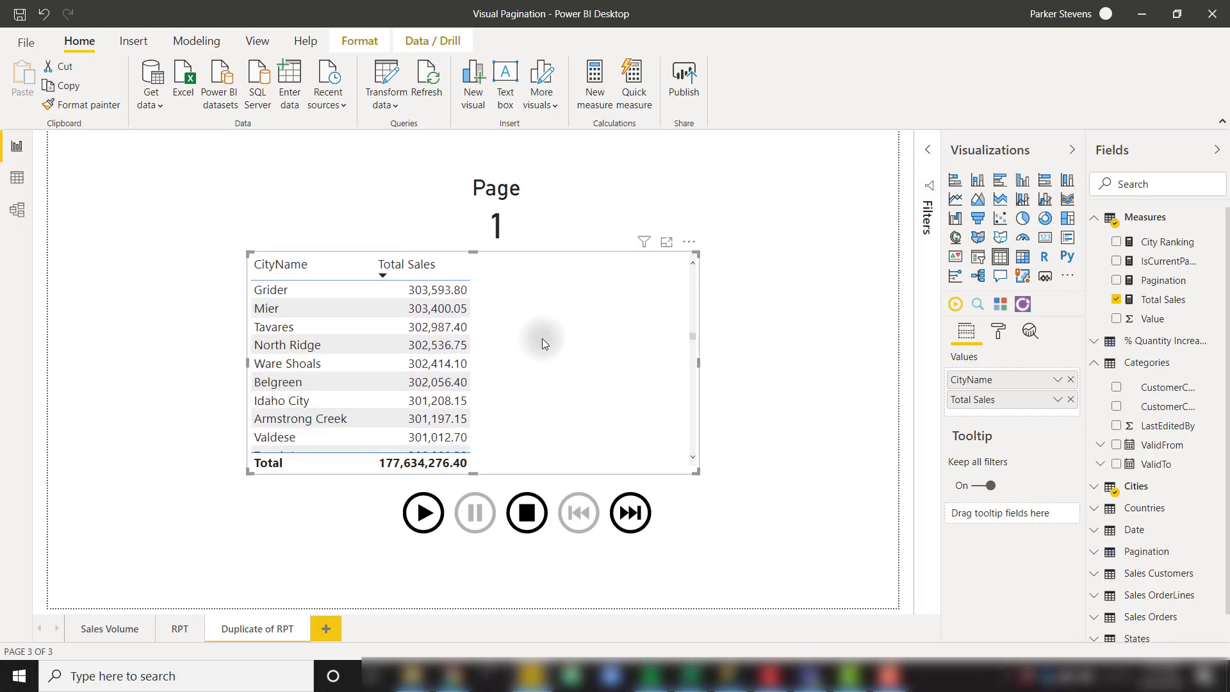
pyautogui.scroll(-10, 542, 339)
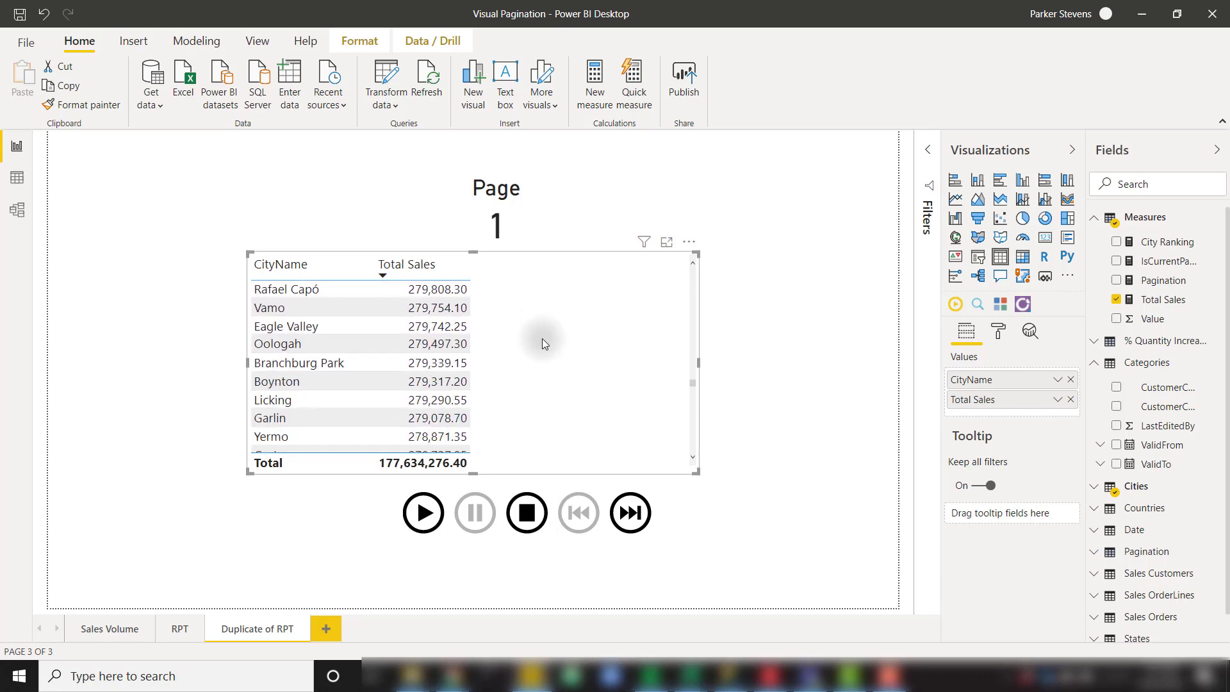
pyautogui.scroll(20, 542, 338)
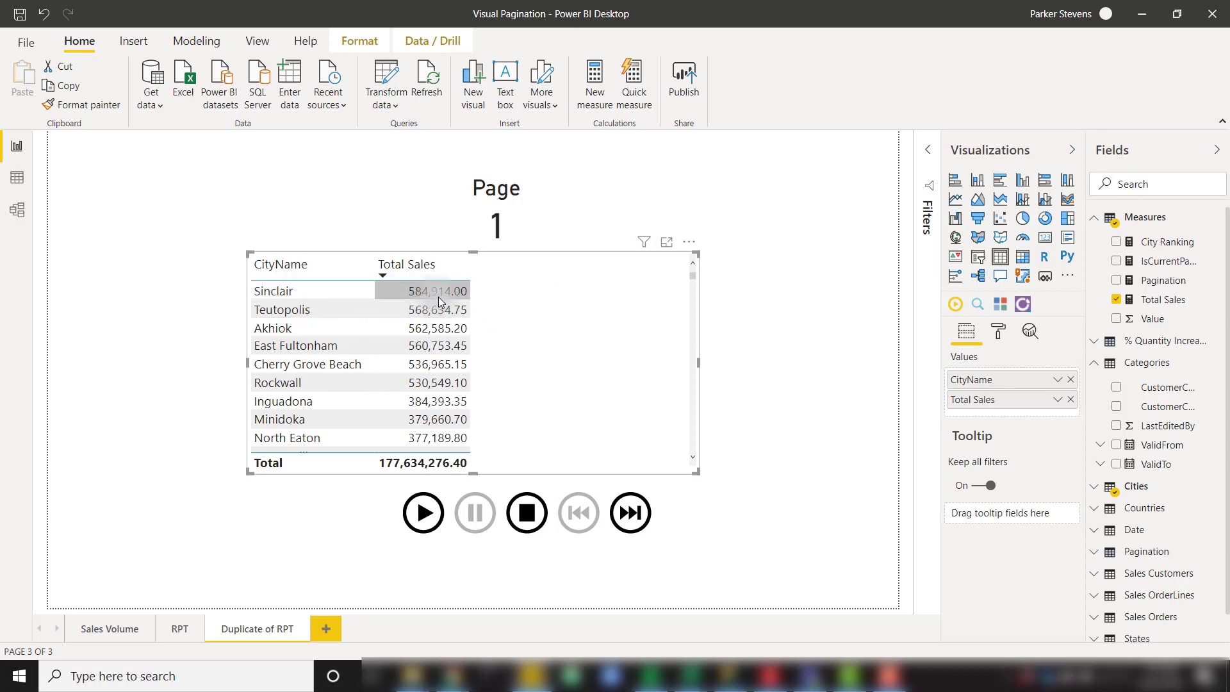
# Check the City Ranking RANKX formula and add it to the table, ranking Sinclair first
pyautogui.click(1166, 246)
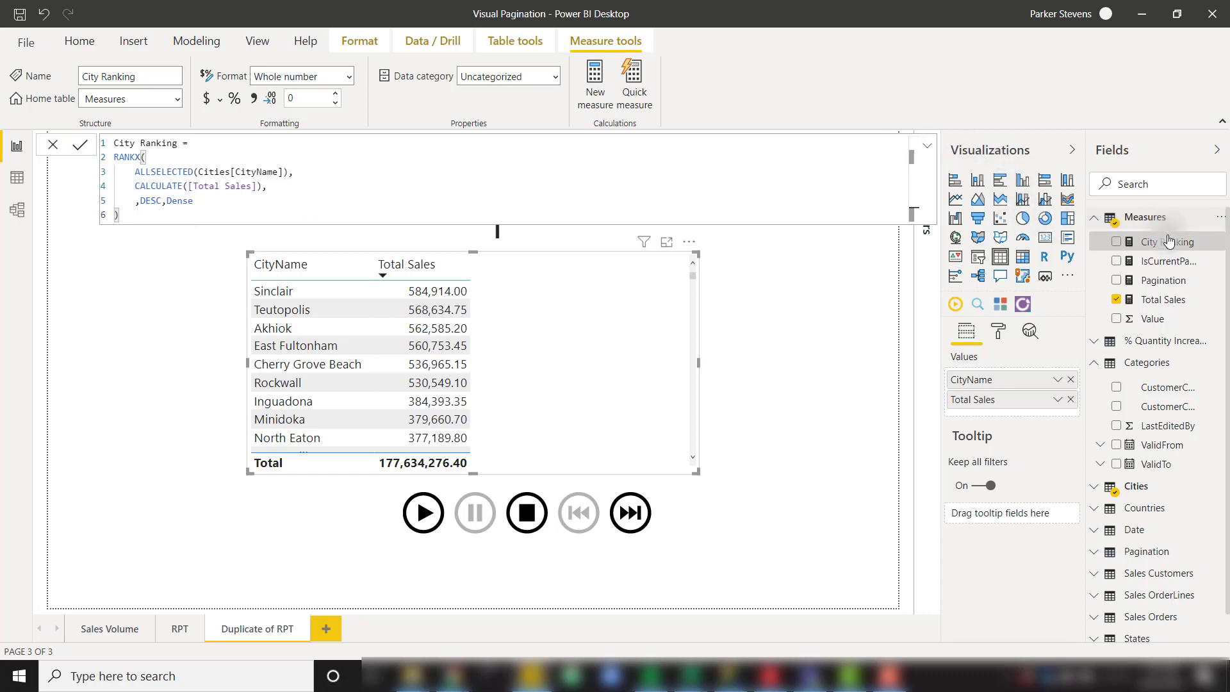
pyautogui.moveTo(1168, 242); pyautogui.dragTo(532, 355)
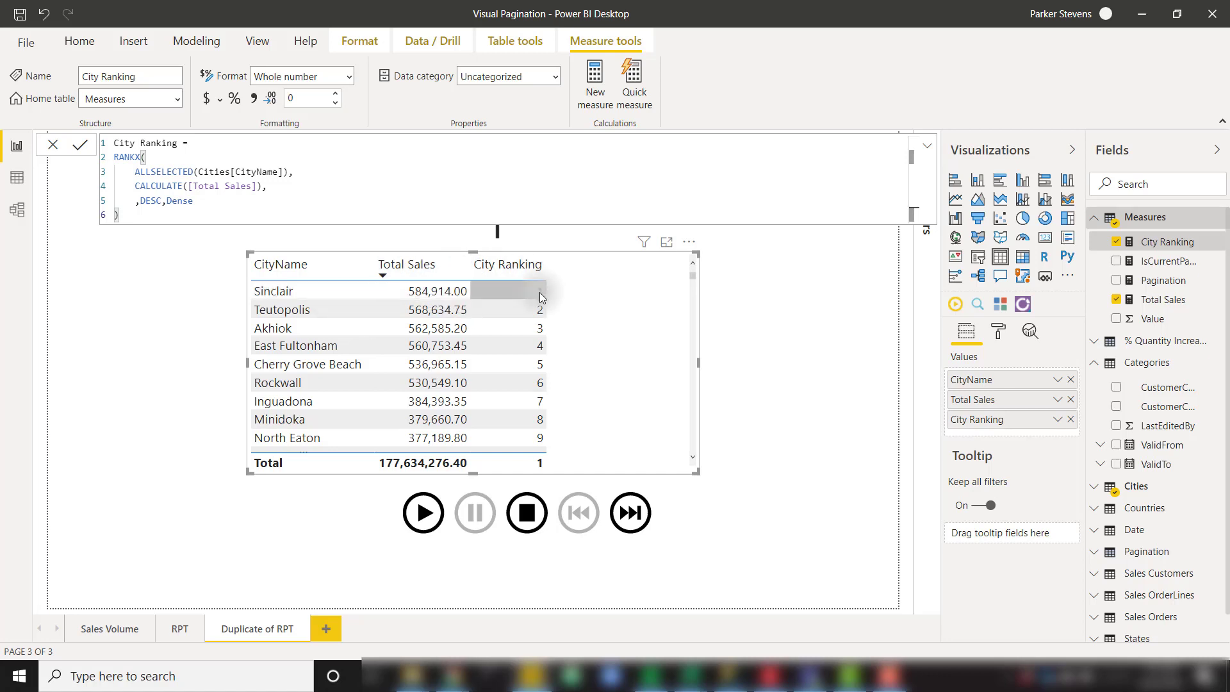
pyautogui.scroll(-20, 582, 366)
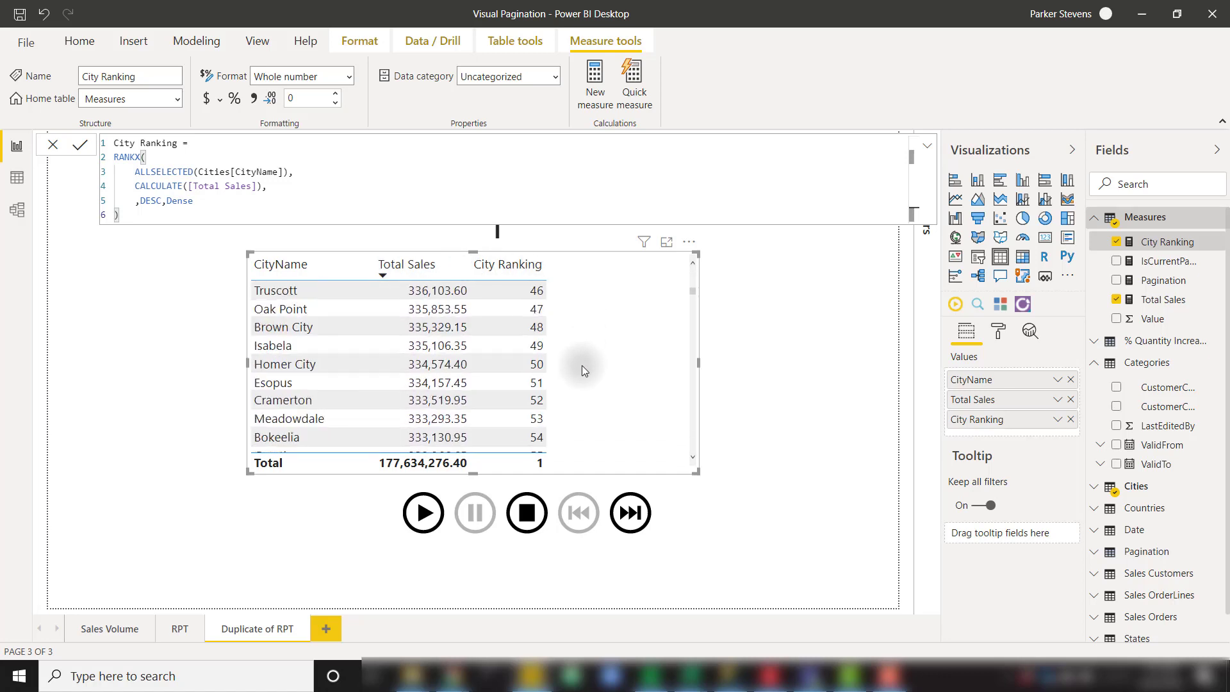
pyautogui.scroll(-15, 582, 365)
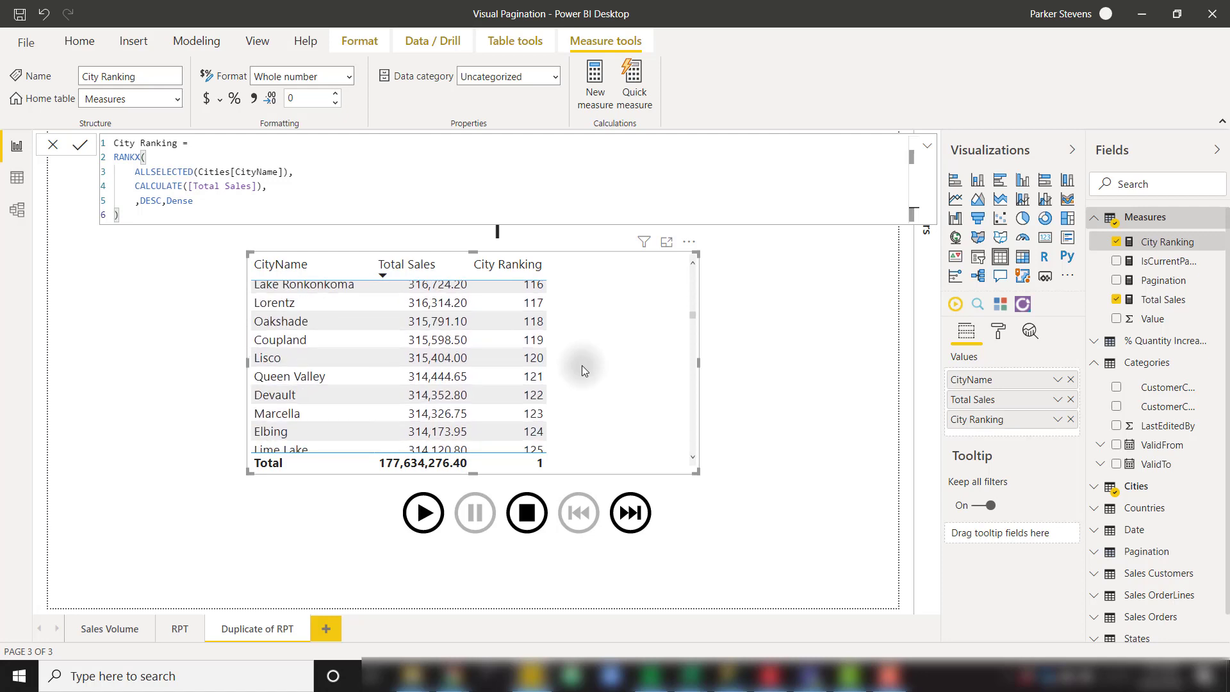
pyautogui.scroll(6, 582, 365)
pyautogui.scroll(20, 582, 366)
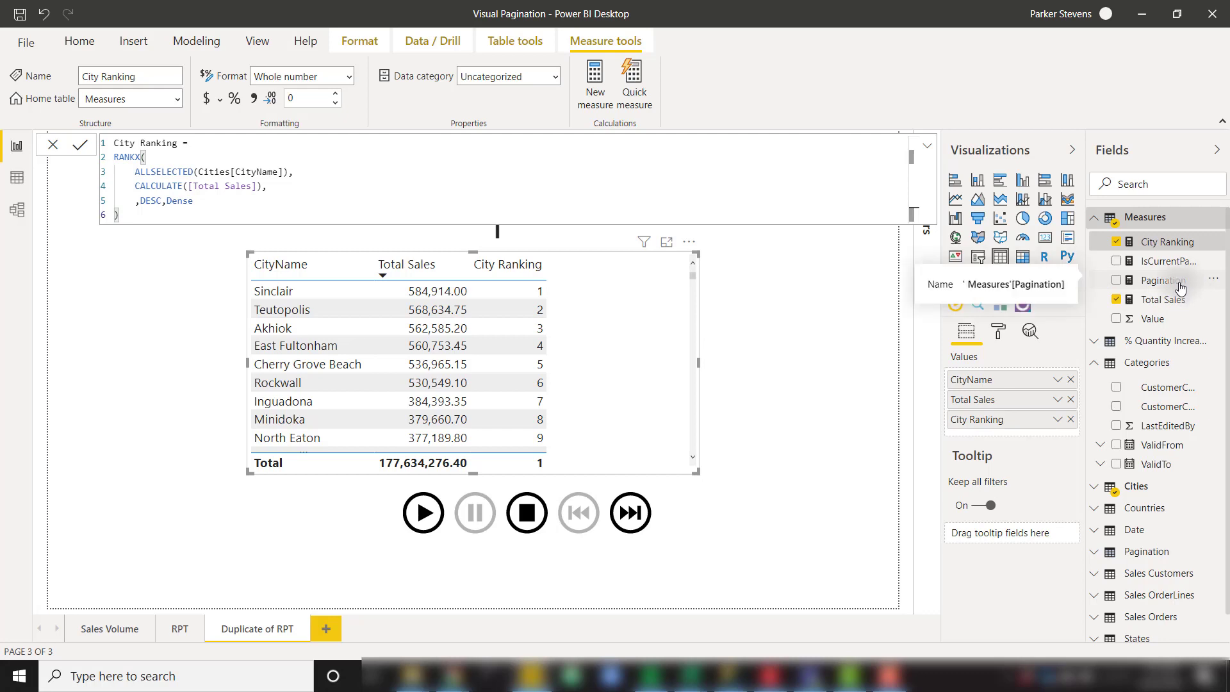
# Add the Pagination measure to the table with its divisor set to 12
pyautogui.click(1163, 281)
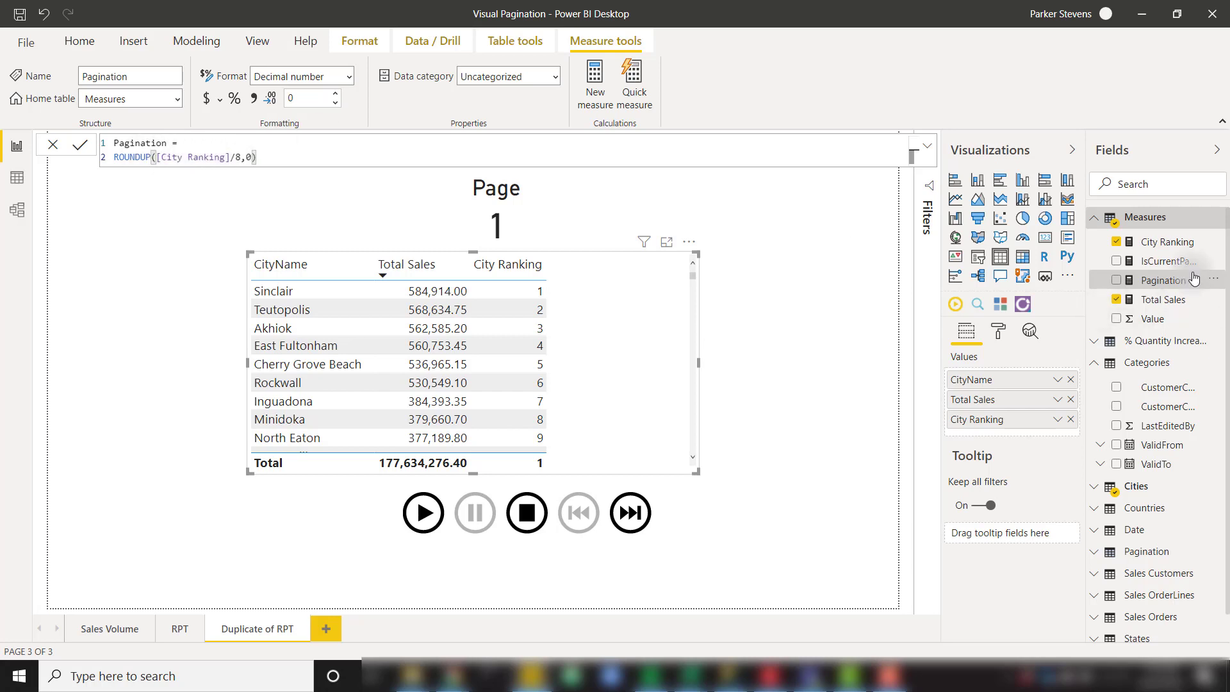
pyautogui.moveTo(1194, 280); pyautogui.dragTo(610, 364)
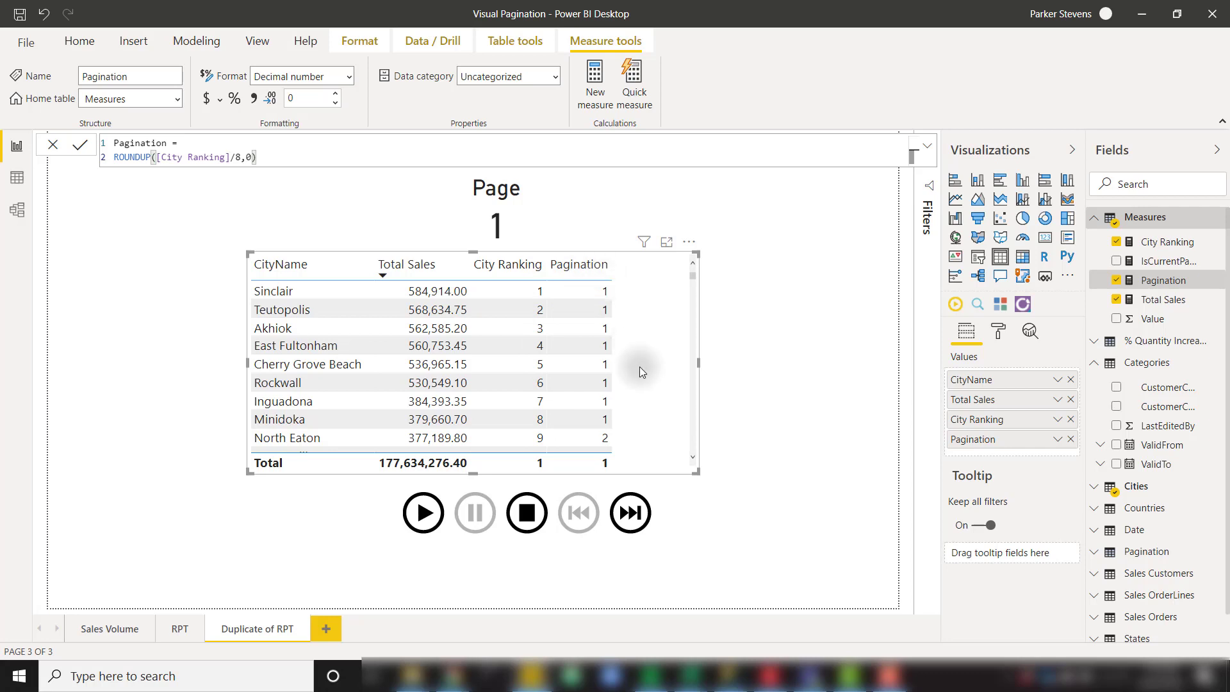
pyautogui.scroll(-1, 640, 369)
pyautogui.scroll(-2, 640, 366)
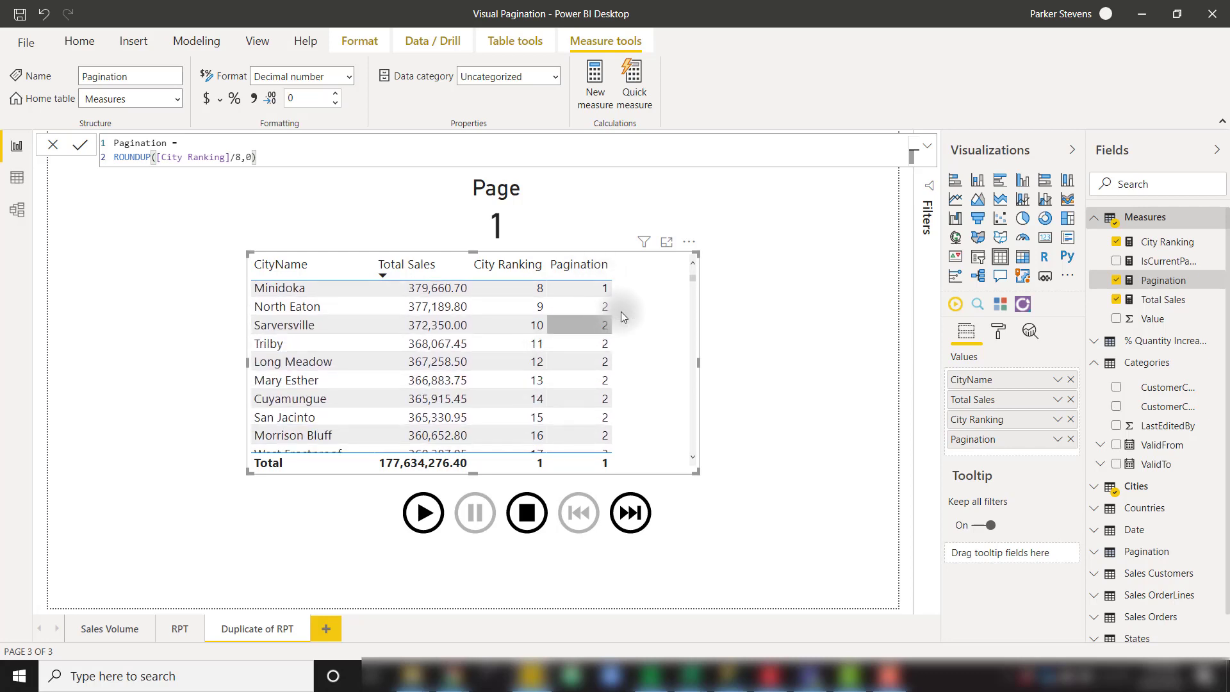
pyautogui.scroll(-1, 625, 382)
pyautogui.scroll(-3, 626, 382)
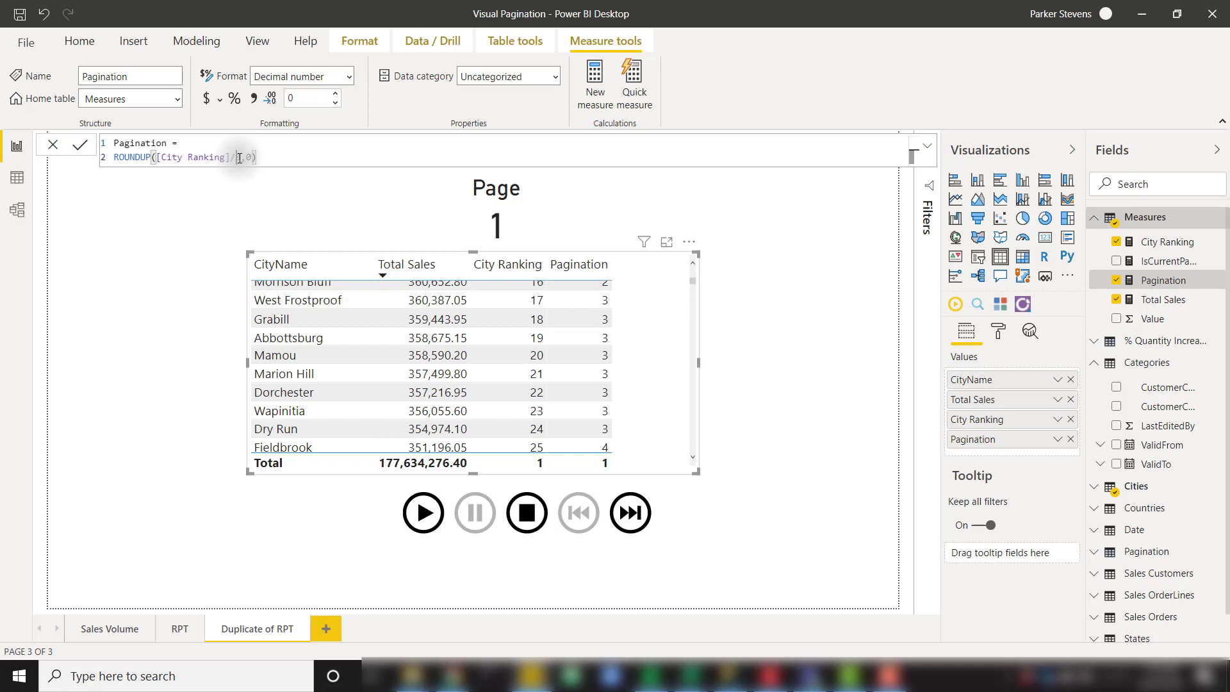
pyautogui.write('12')
pyautogui.press('Return')
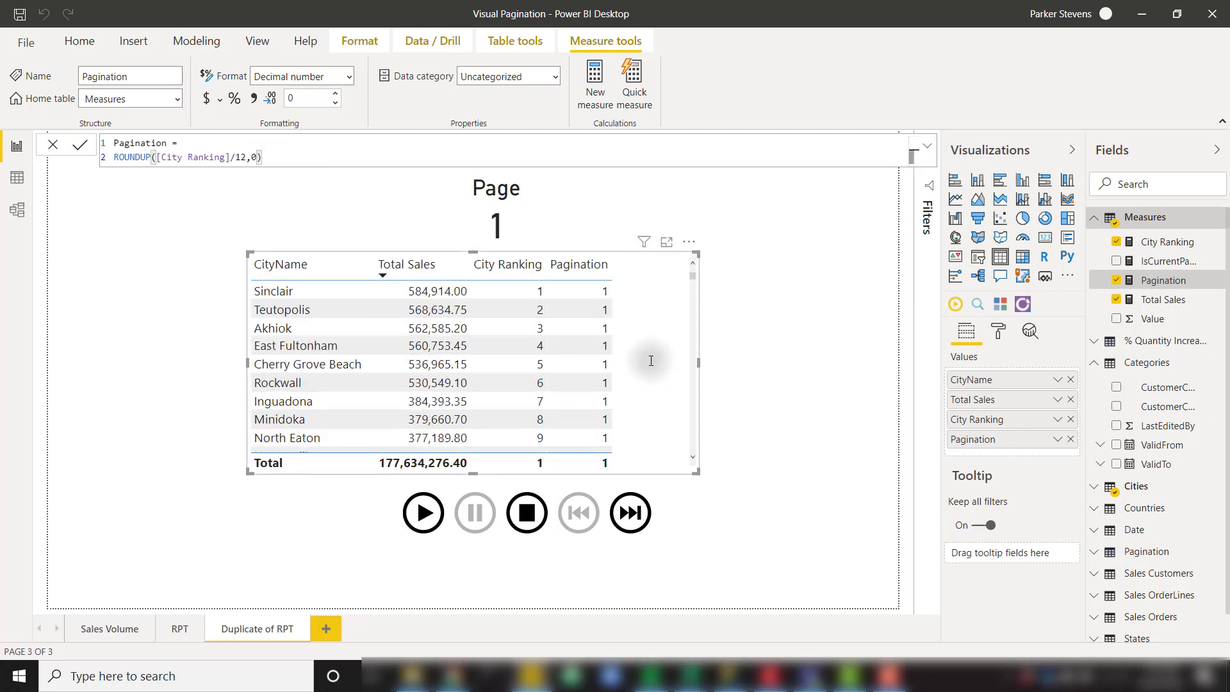
# Change the Pagination divisor to 8, giving ROUNDUP([City Ranking]/8,0)
pyautogui.scroll(-2, 605, 349)
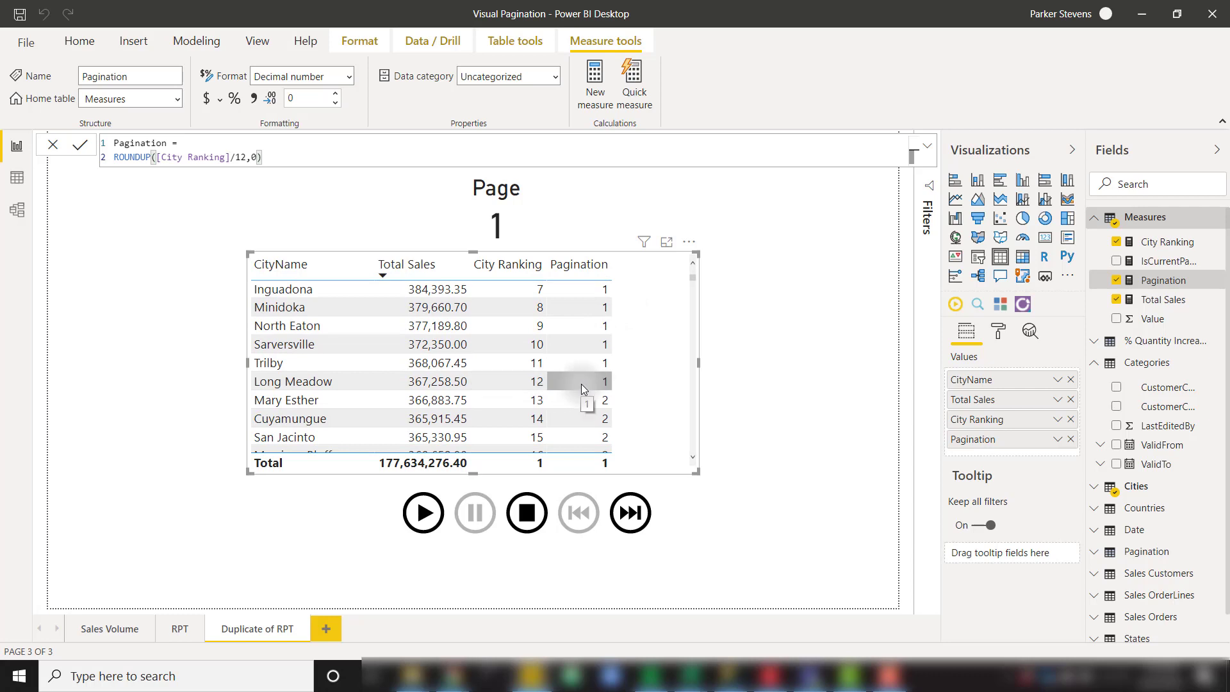
pyautogui.scroll(-1, 591, 421)
pyautogui.scroll(-2, 590, 421)
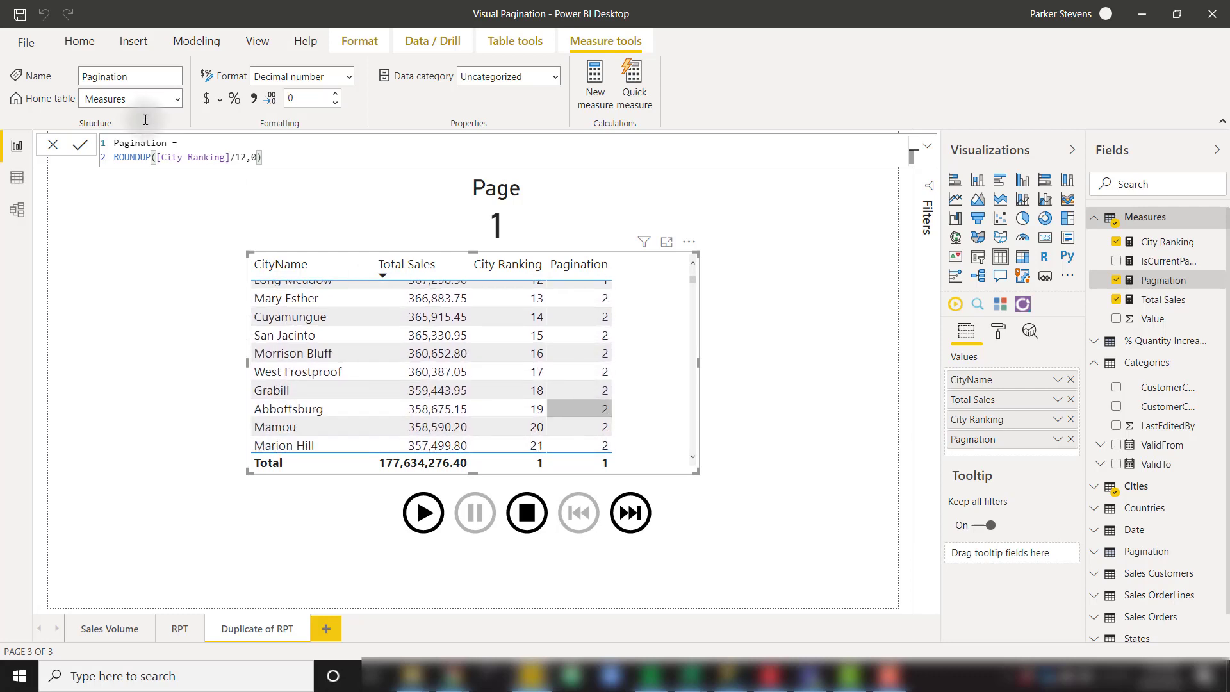
pyautogui.doubleClick(241, 157)
pyautogui.write('8')
pyautogui.click(625, 355)
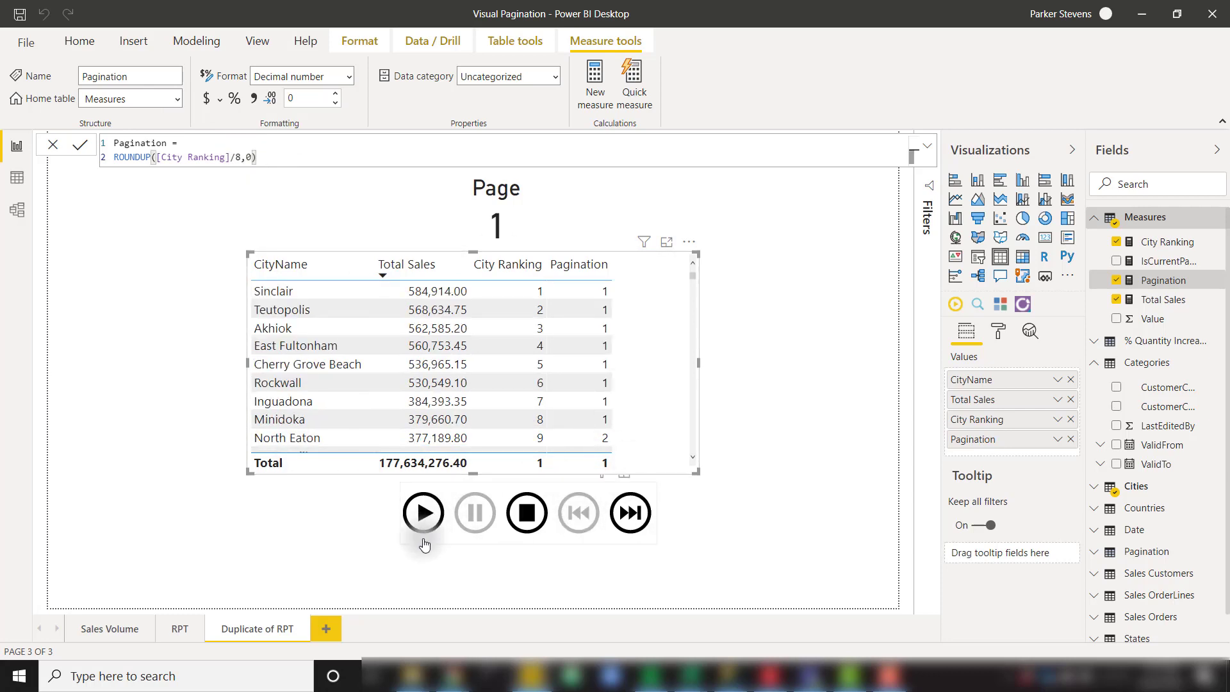
# In Data view, show the Pagination table's rows 1–10 from GENERATESERIES(1, 10, 1)
pyautogui.click(16, 177)
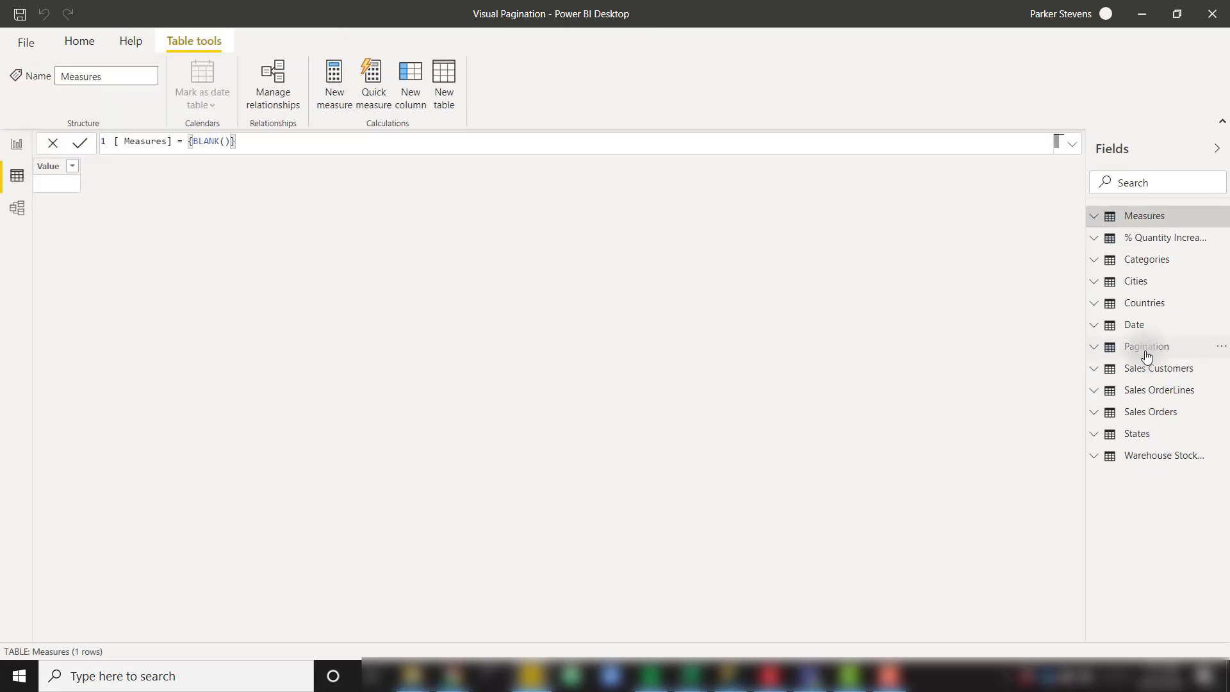
pyautogui.click(1146, 350)
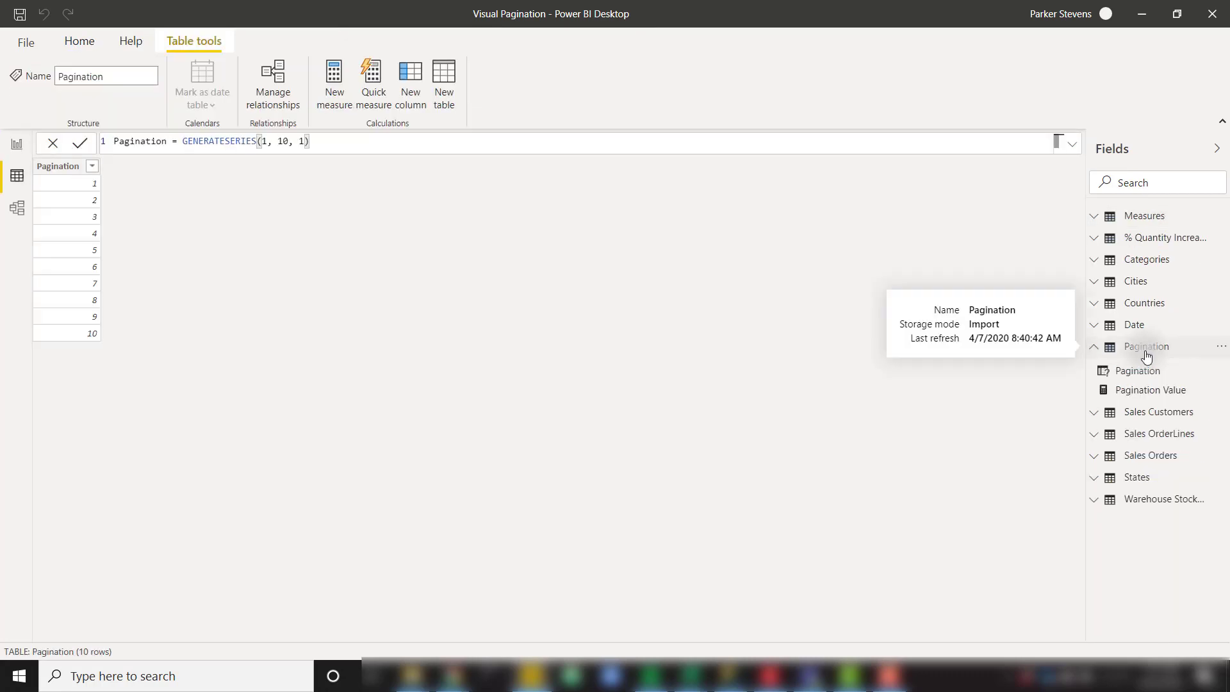
pyautogui.click(286, 143)
# Return to the report and confirm the play axis uses the Pagination field
pyautogui.click(17, 152)
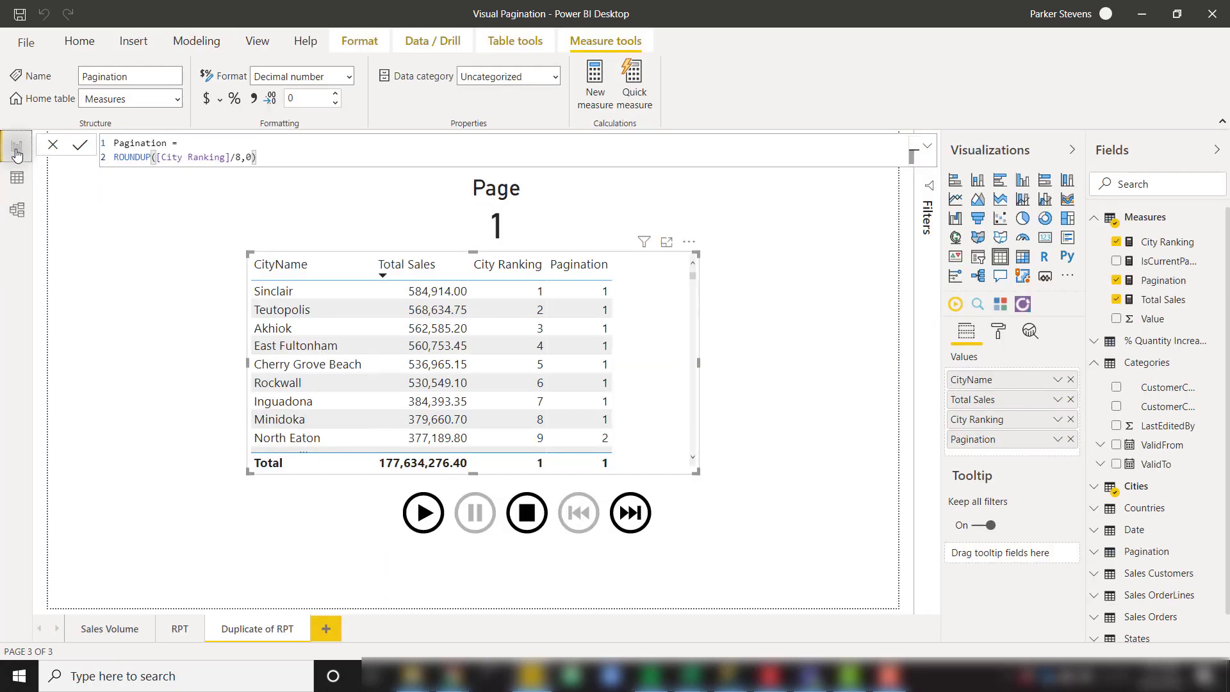
pyautogui.click(606, 544)
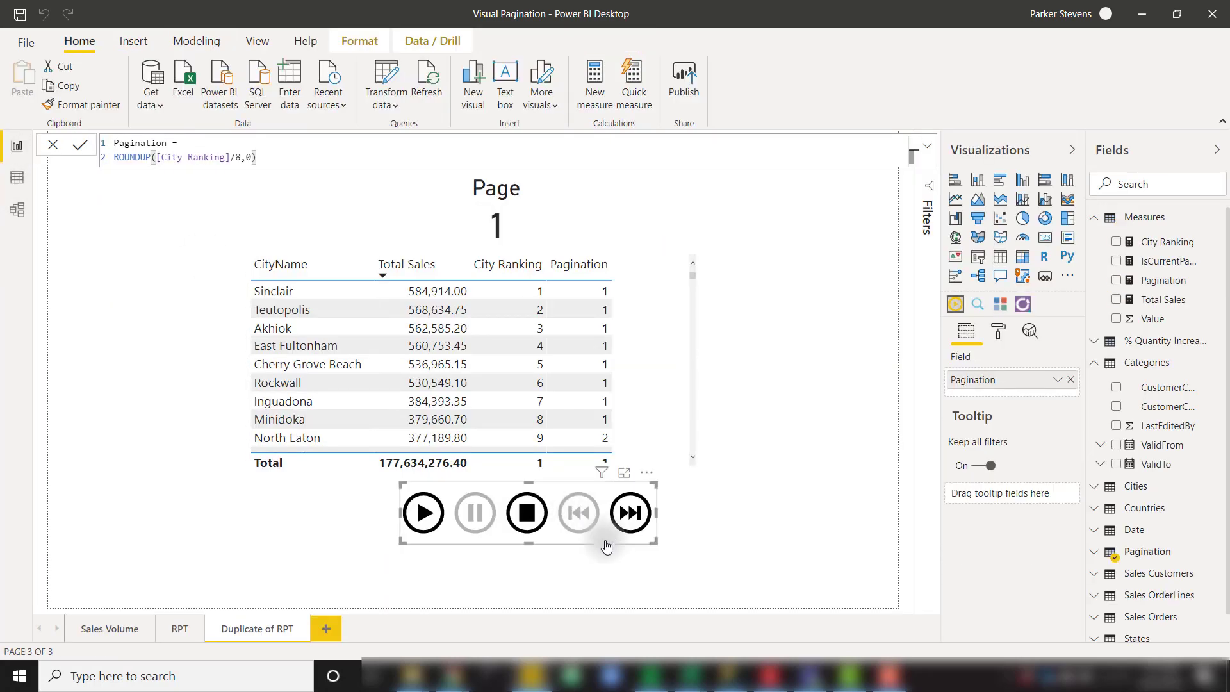
pyautogui.click(1147, 552)
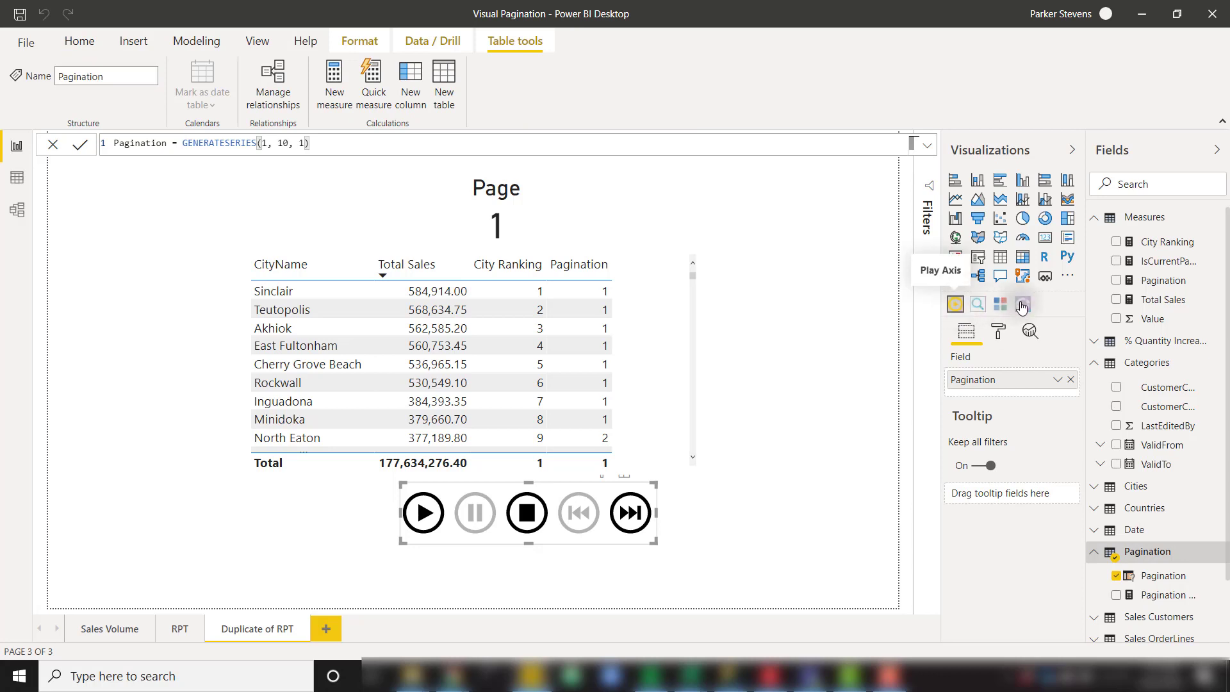
# Search the visuals marketplace for 'play' to locate Play Axis, then close it
pyautogui.click(1067, 277)
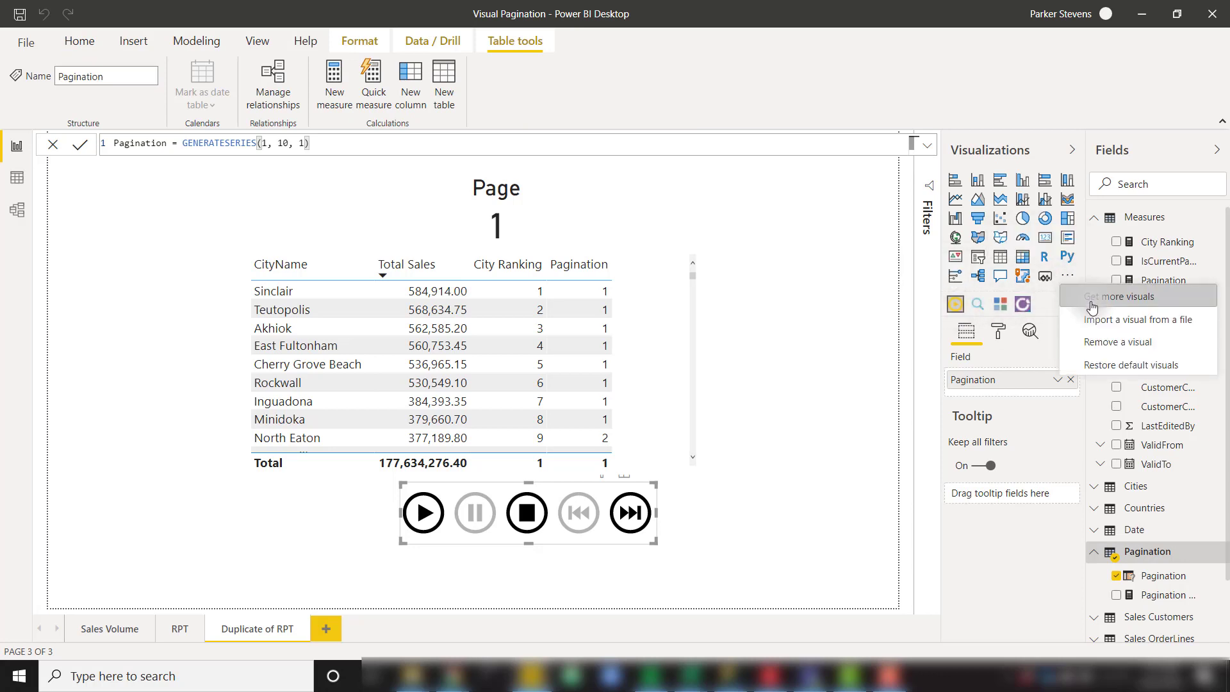
pyautogui.click(1091, 308)
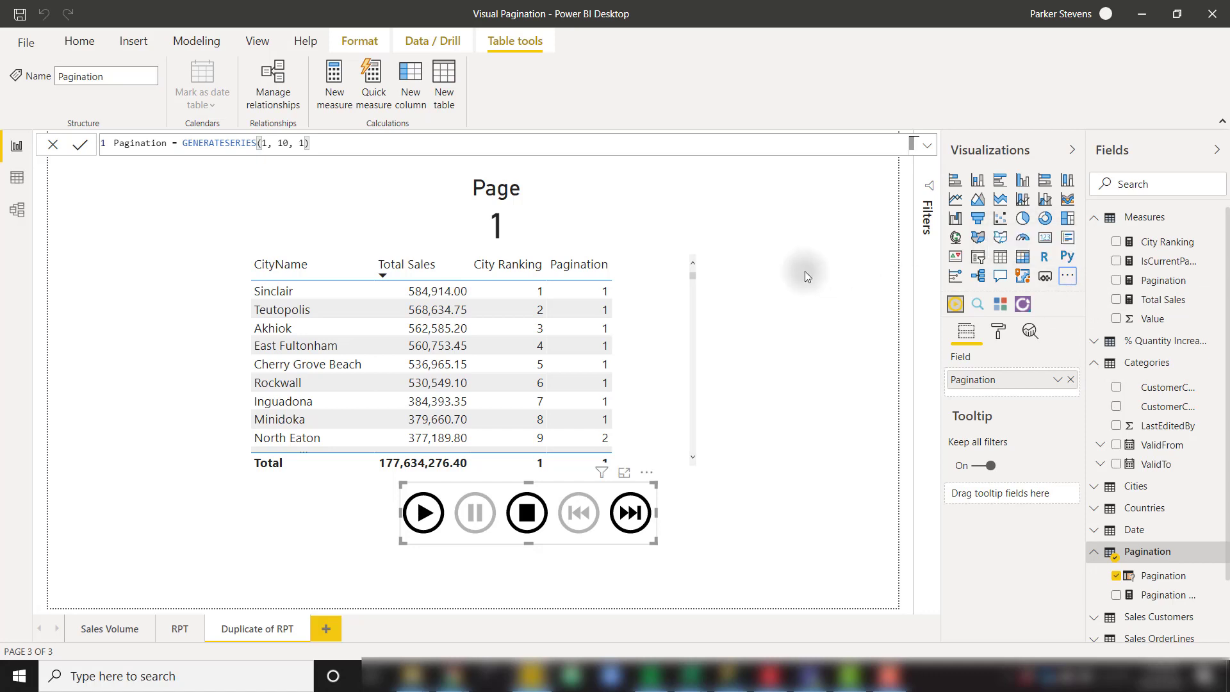
pyautogui.click(405, 199)
pyautogui.write('play')
pyautogui.press('Return')
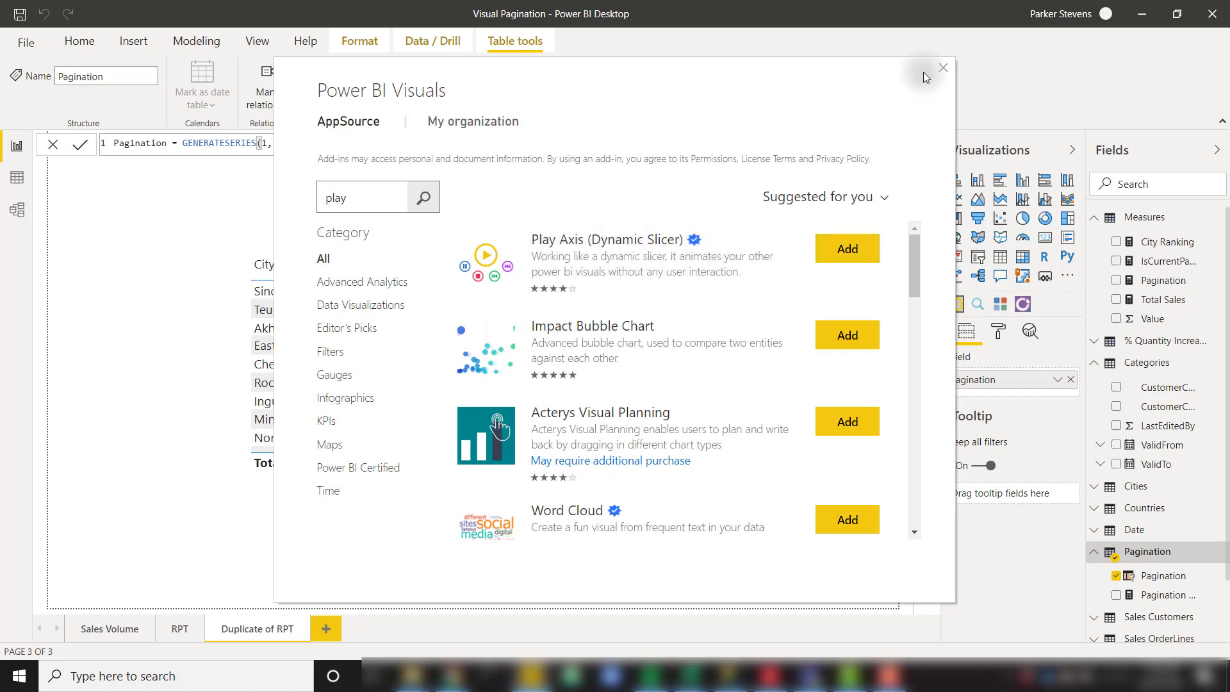
pyautogui.click(945, 66)
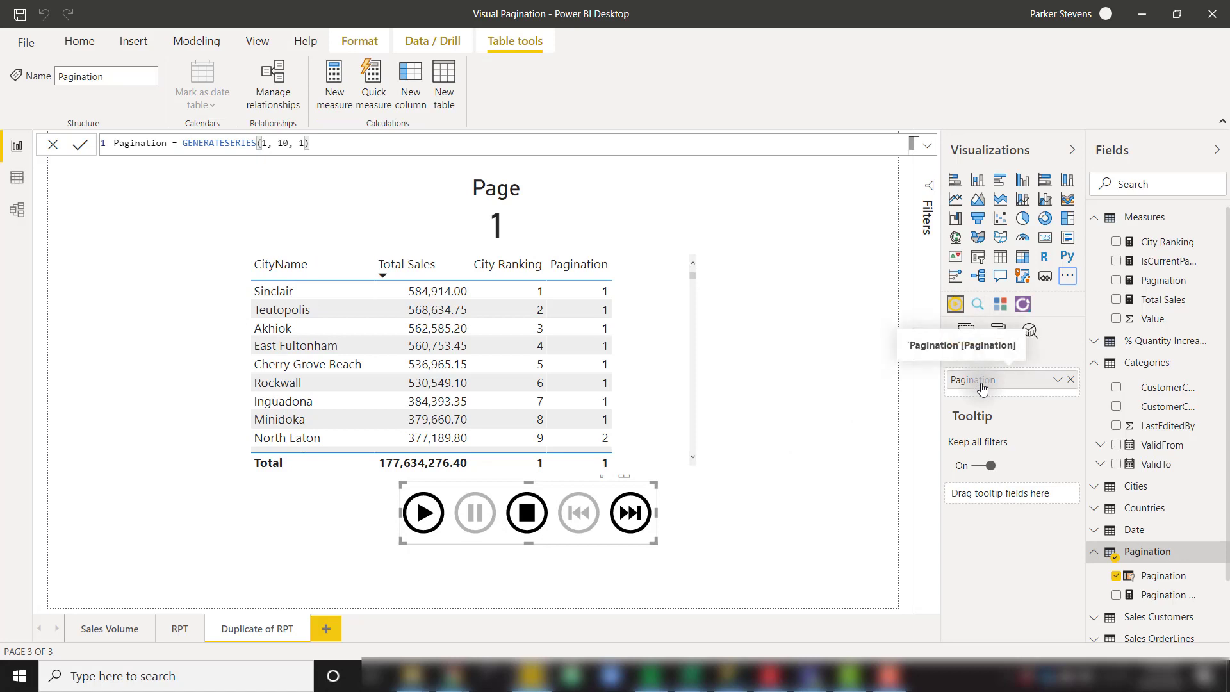
# Back on the report, play the page axis briefly and stop it
pyautogui.click(694, 582)
pyautogui.click(431, 519)
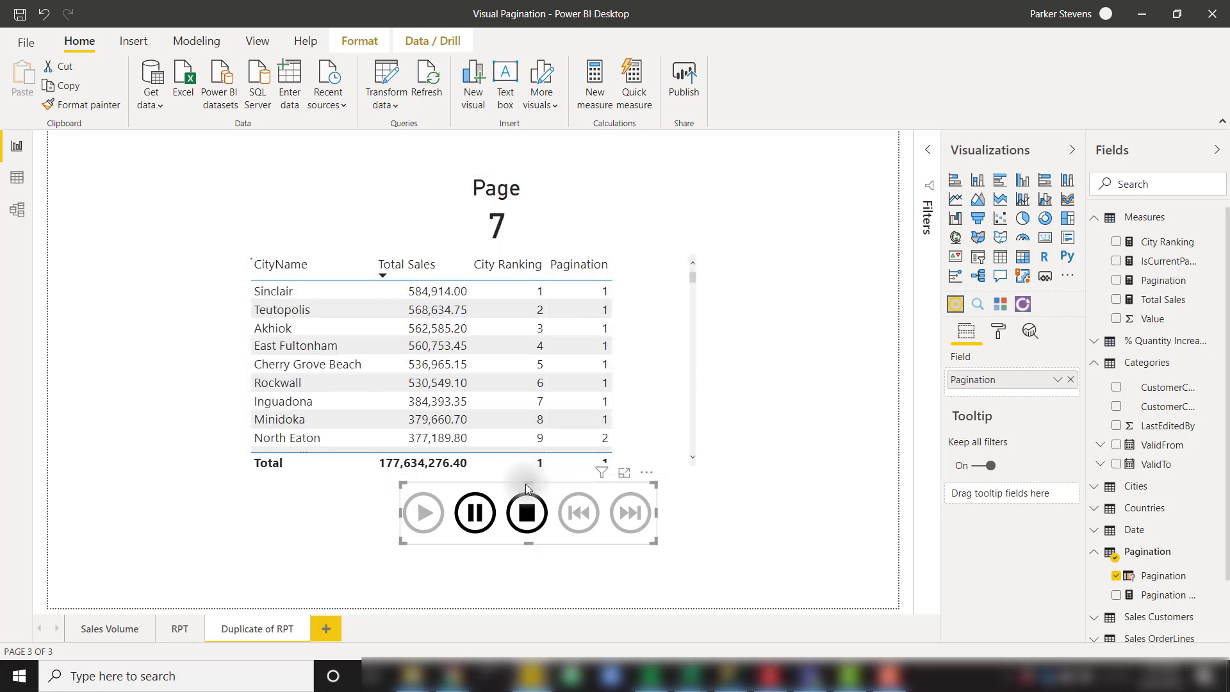
pyautogui.click(533, 513)
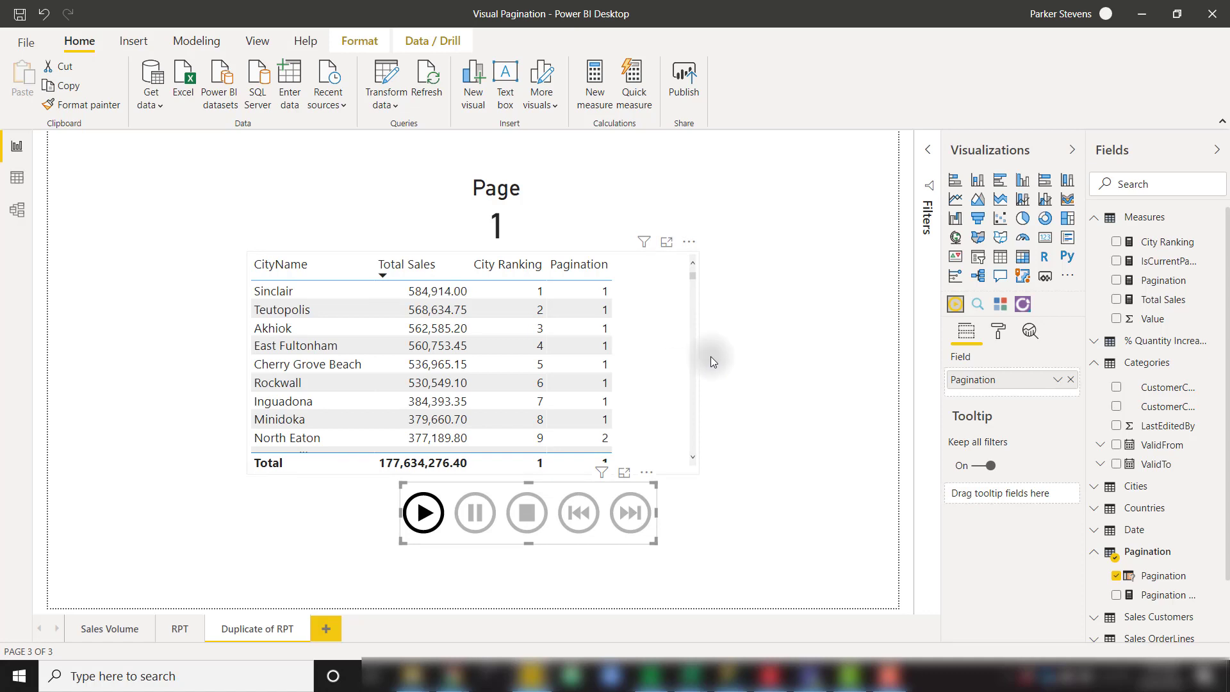
# Add the IsCurrentPage measure as a table column and widen the table
pyautogui.click(1185, 262)
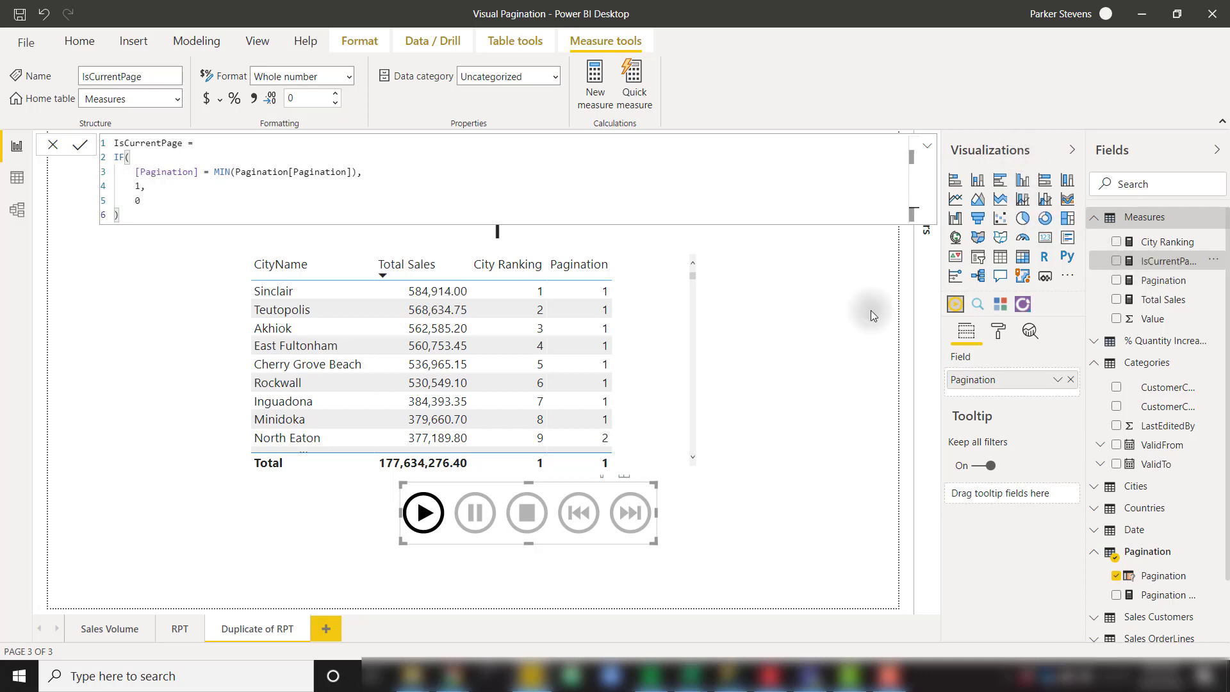
pyautogui.moveTo(807, 321); pyautogui.dragTo(617, 337)
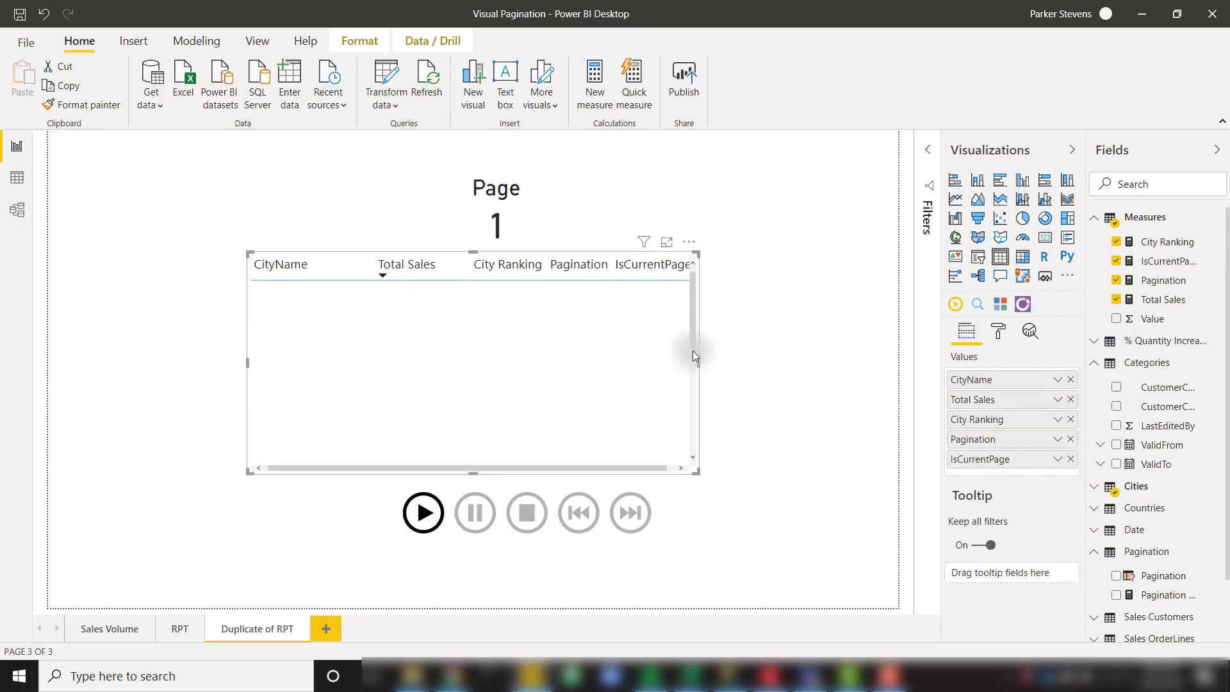
pyautogui.moveTo(695, 352); pyautogui.dragTo(731, 359)
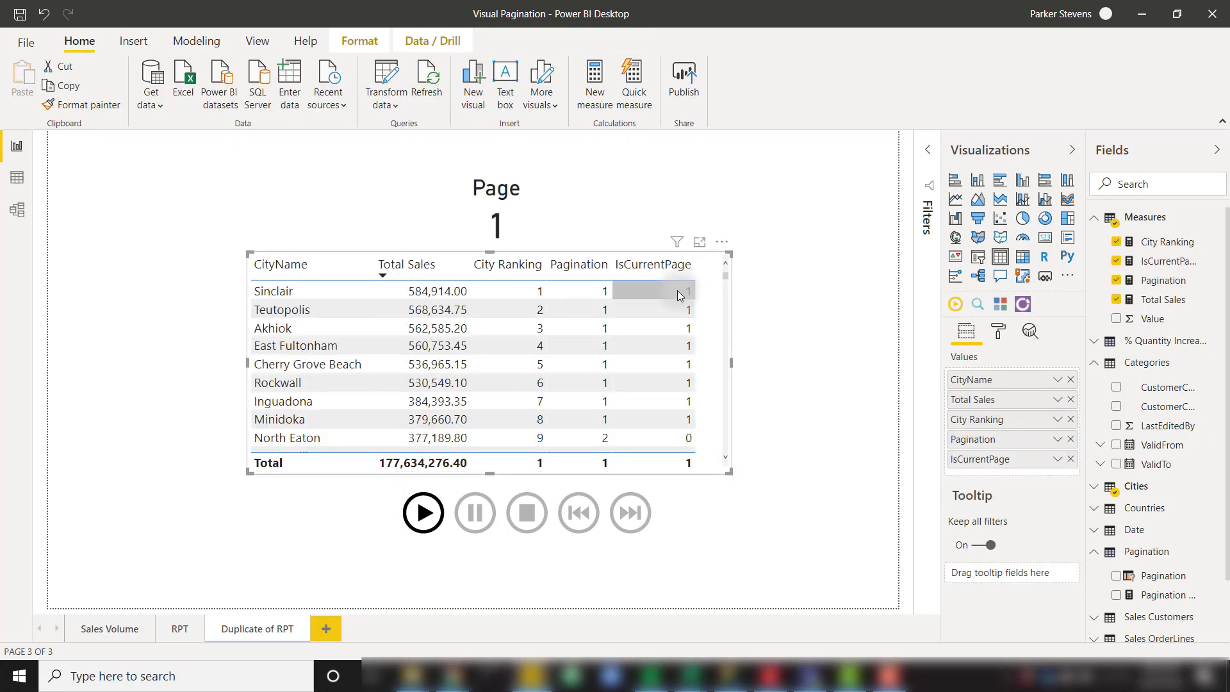
pyautogui.scroll(-6, 686, 368)
pyautogui.scroll(3, 687, 368)
pyautogui.scroll(3, 686, 367)
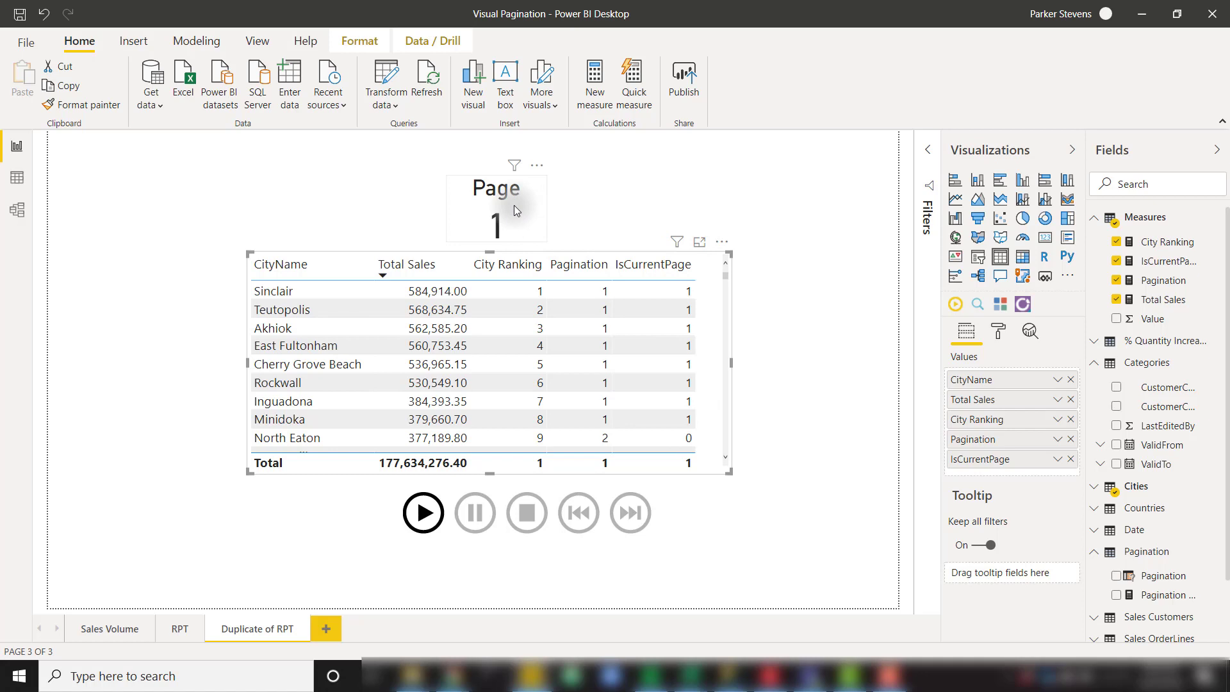
# Play and pause on pages 2 and 3 to check IsCurrentPage flags ranks 17–24
pyautogui.click(425, 517)
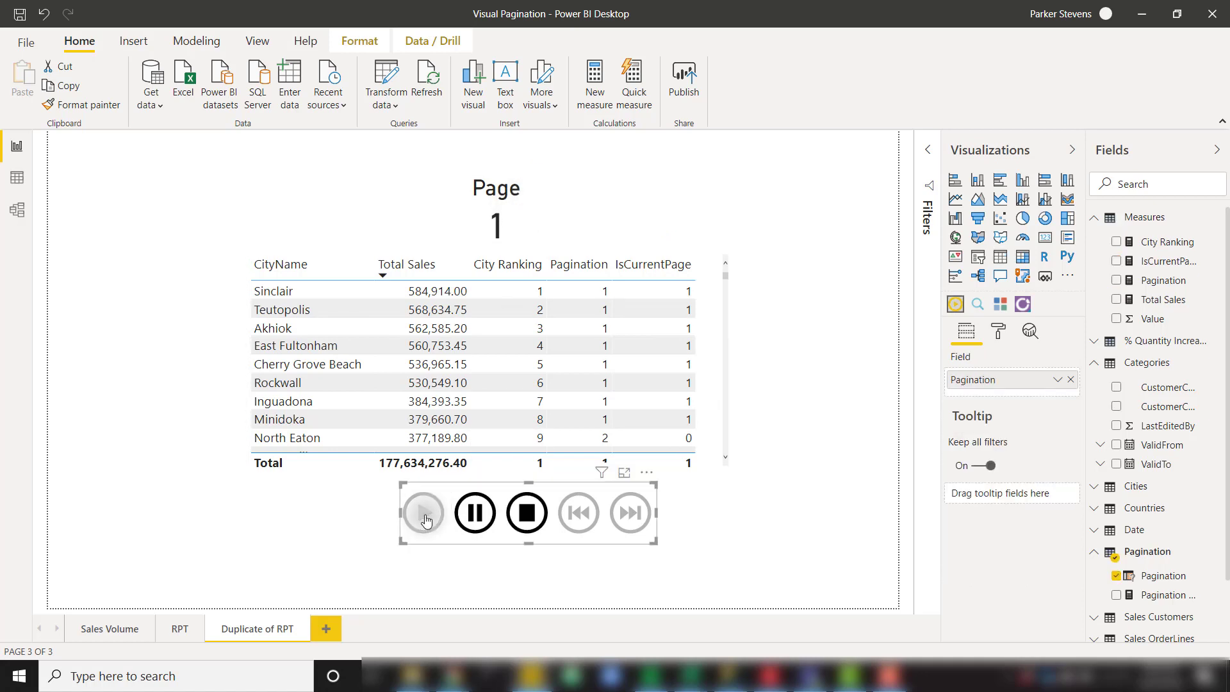
pyautogui.click(471, 520)
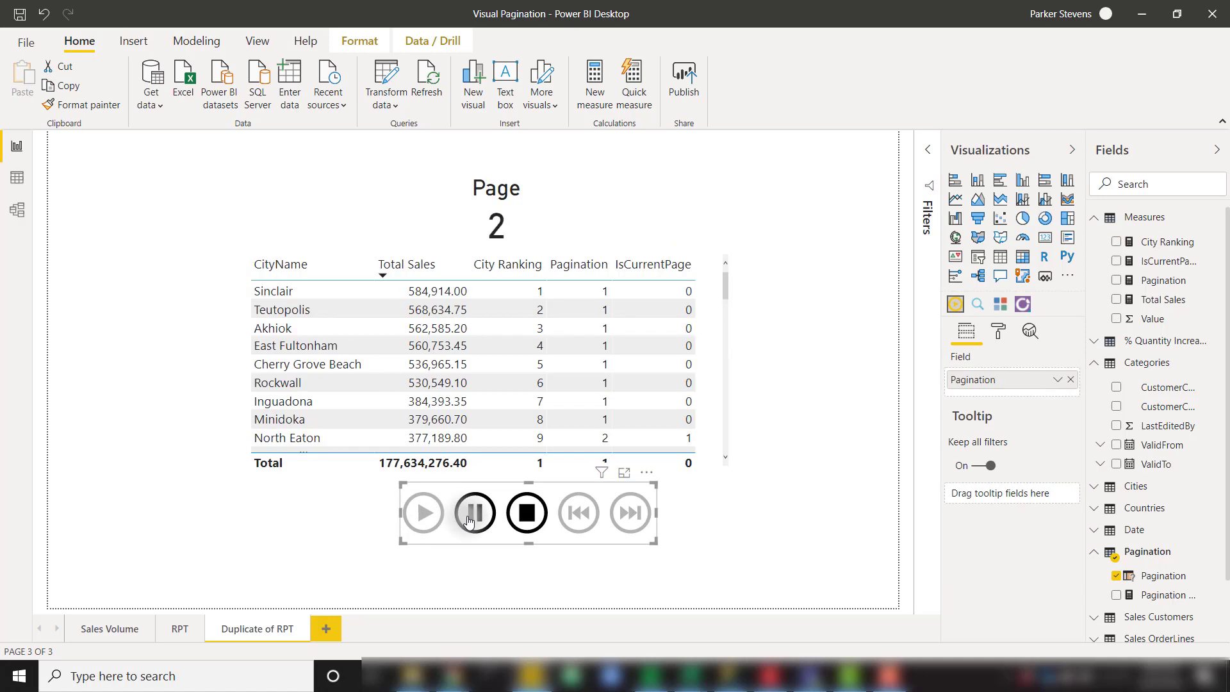
pyautogui.click(471, 516)
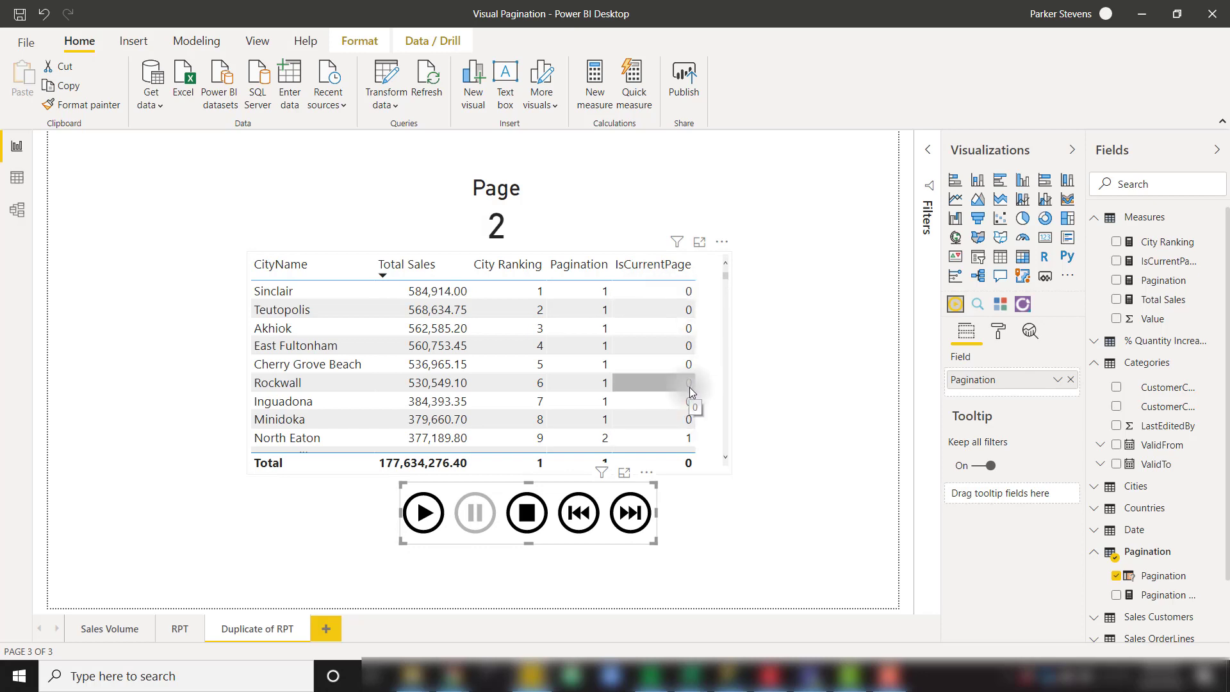
pyautogui.scroll(-1, 689, 392)
pyautogui.scroll(-3, 690, 390)
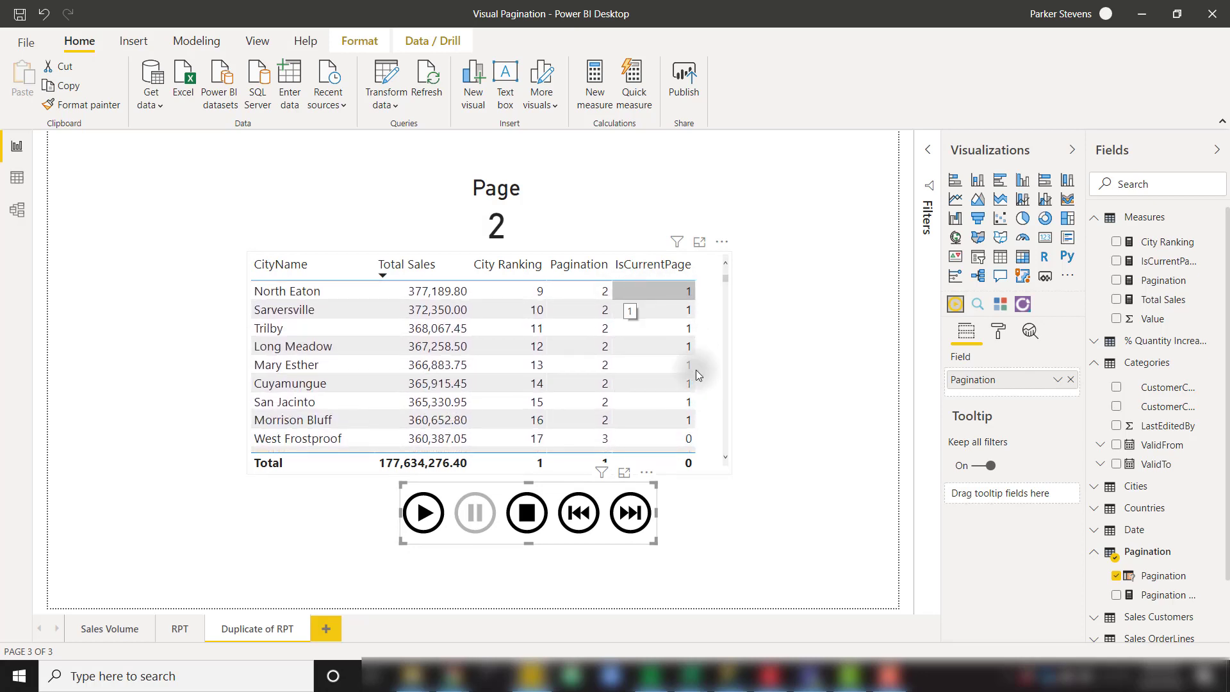
pyautogui.scroll(-2, 695, 387)
pyautogui.click(426, 514)
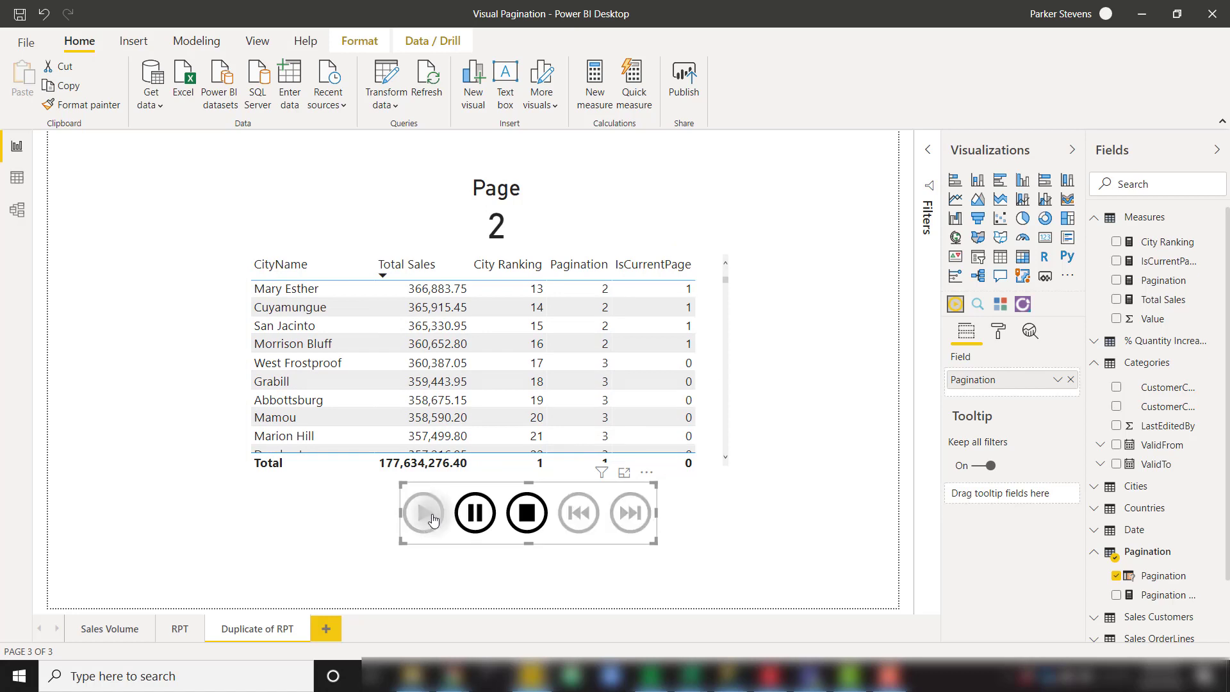
pyautogui.click(494, 520)
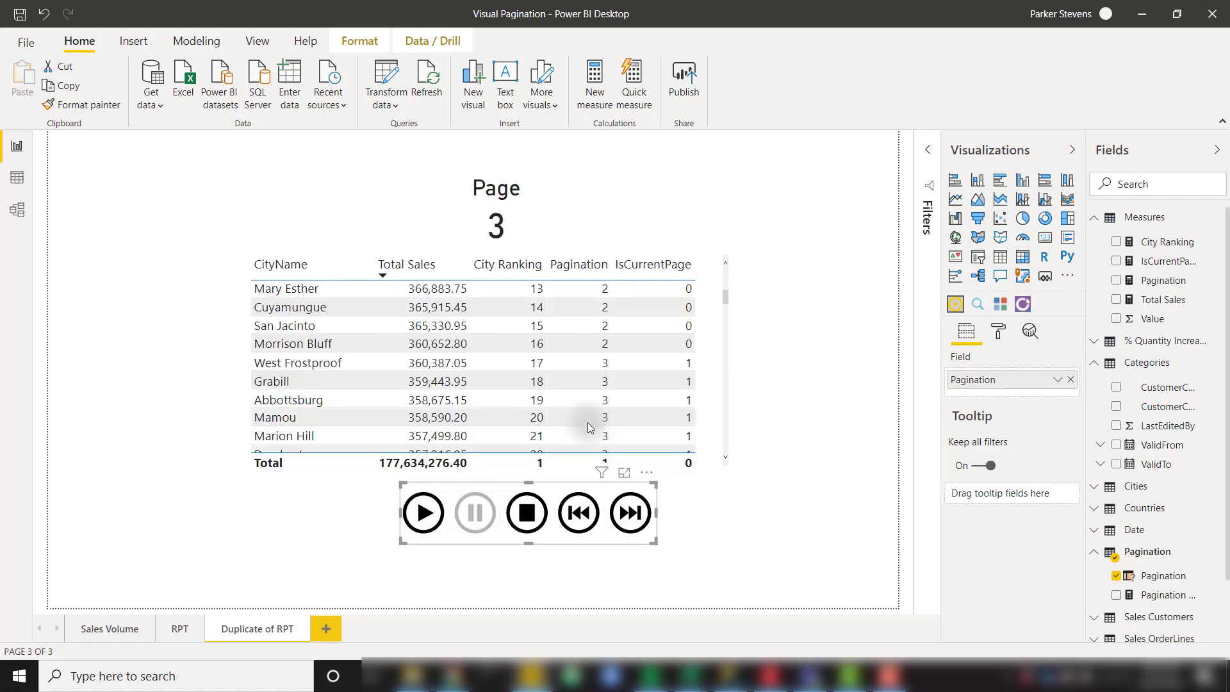
pyautogui.scroll(-1, 641, 383)
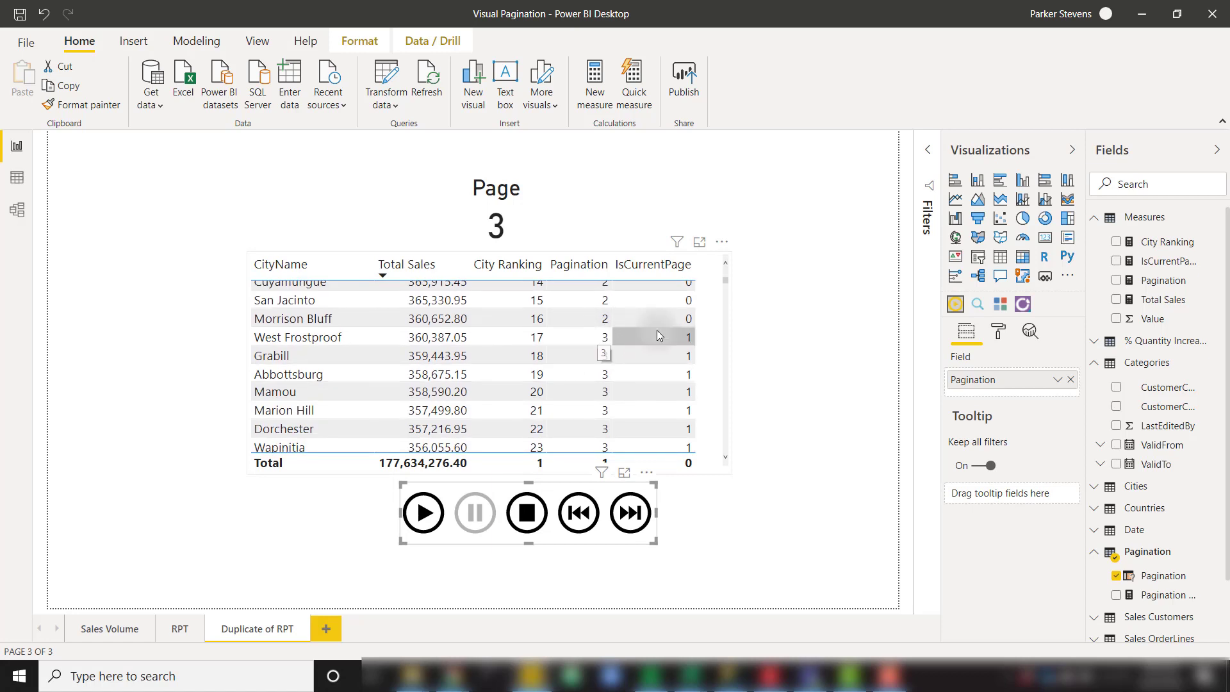
pyautogui.scroll(-2, 666, 329)
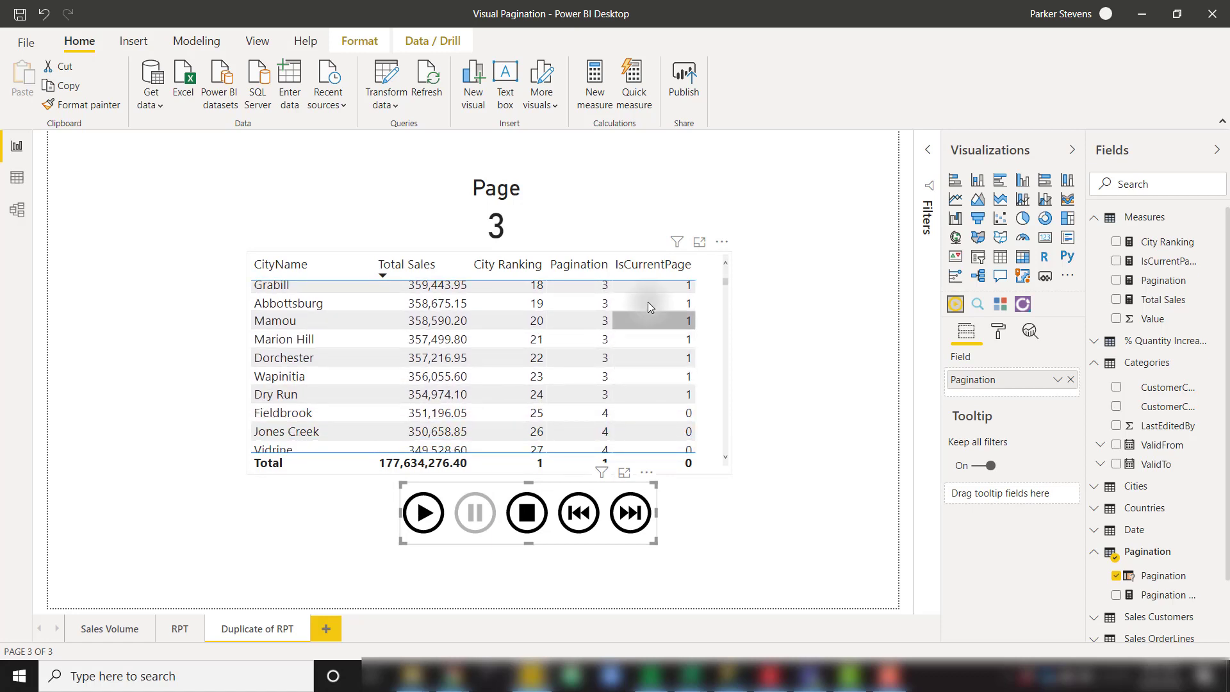
pyautogui.scroll(-3, 671, 382)
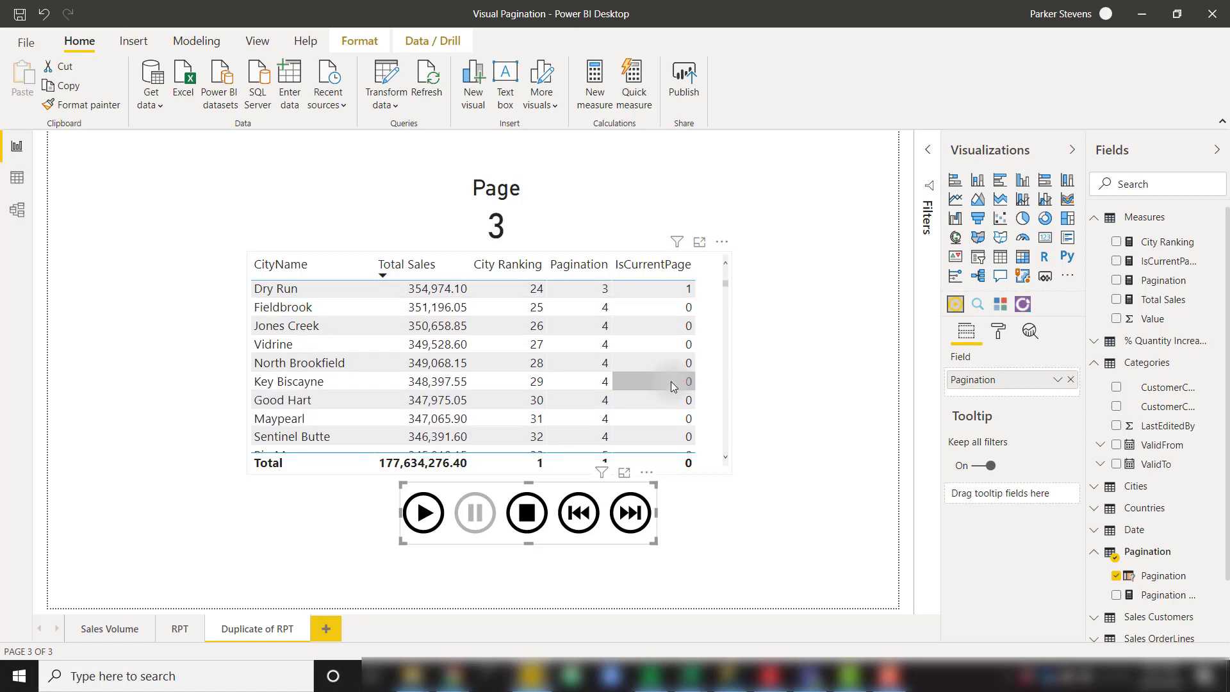
pyautogui.click(714, 291)
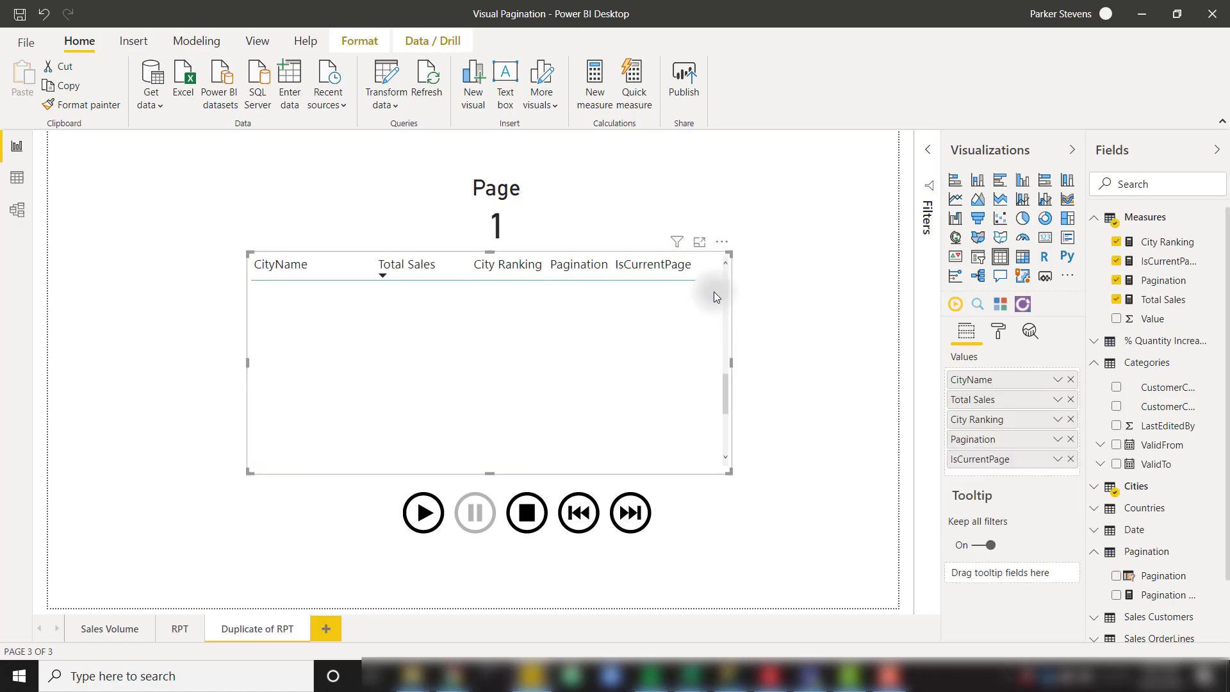
pyautogui.click(930, 152)
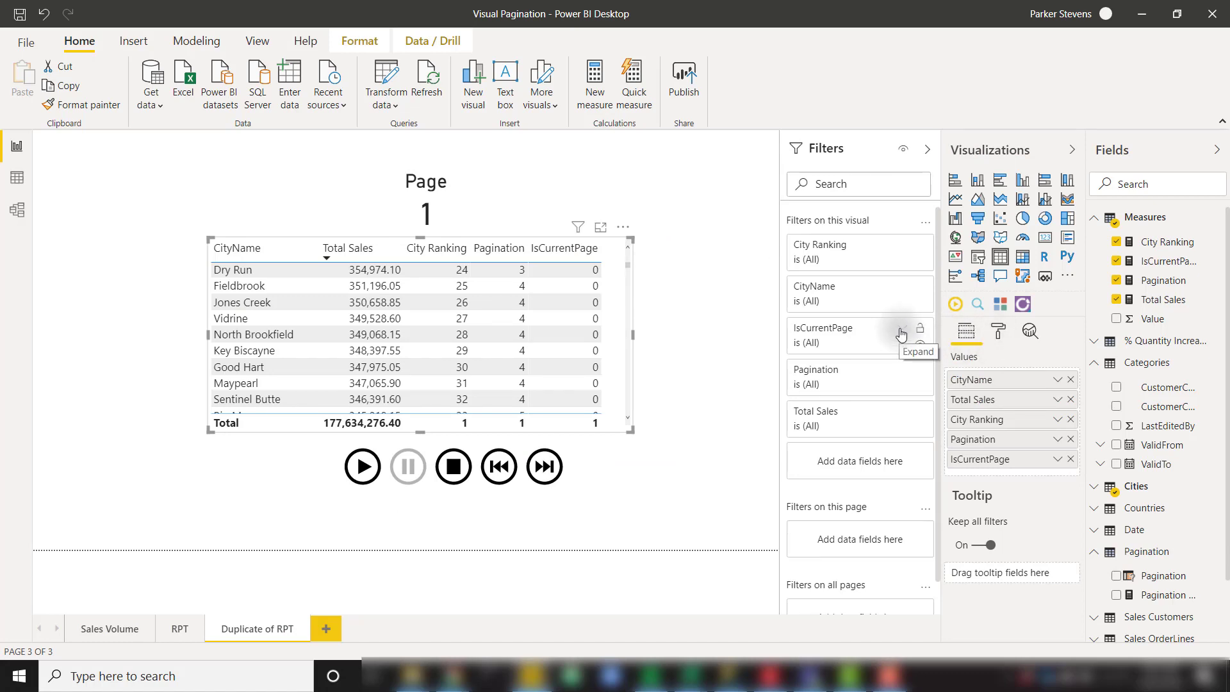
pyautogui.click(901, 330)
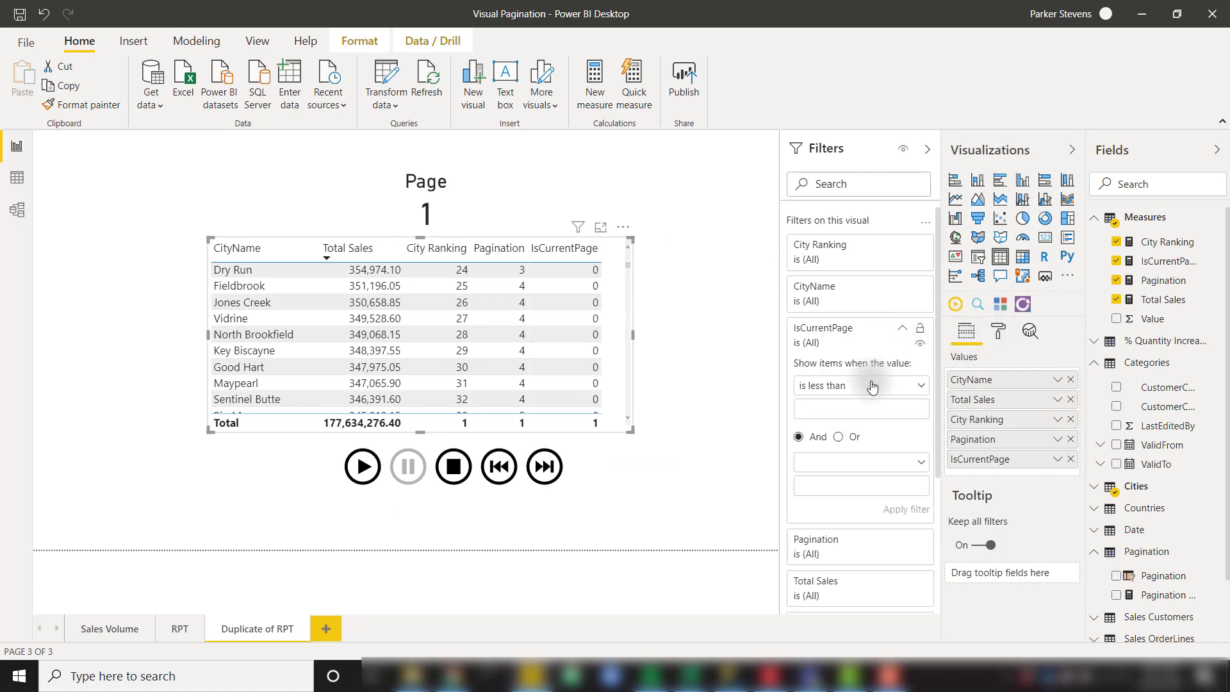
pyautogui.click(873, 386)
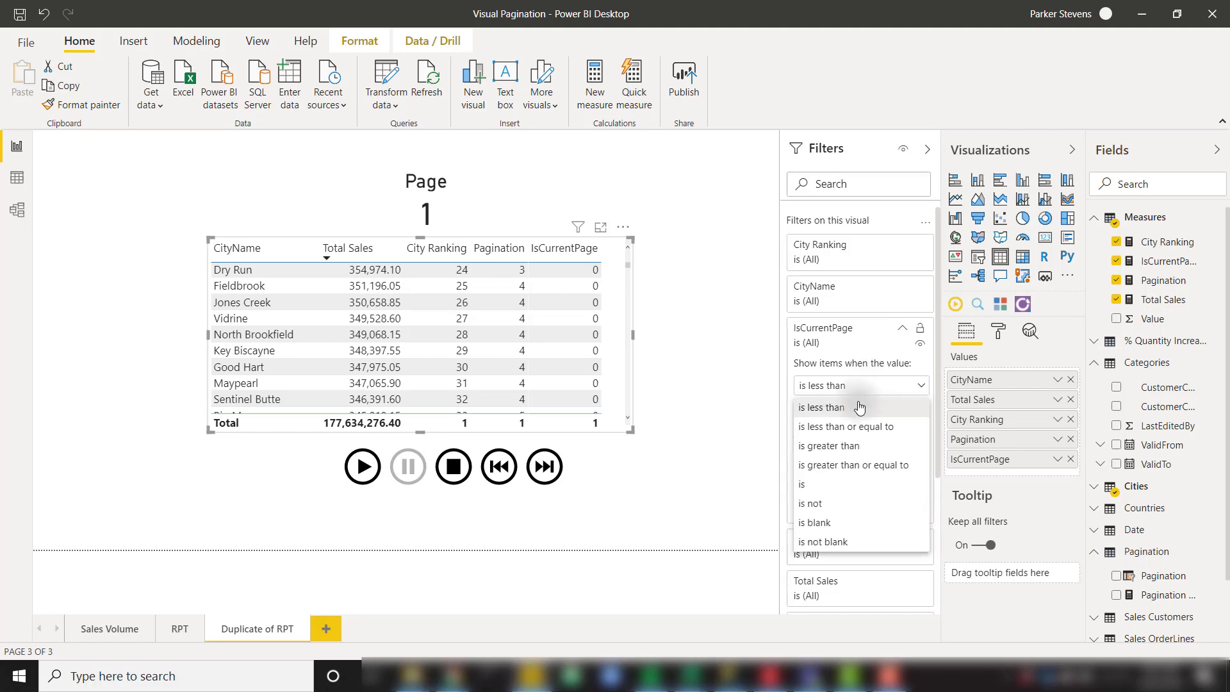
pyautogui.click(826, 469)
pyautogui.write('1')
pyautogui.click(898, 510)
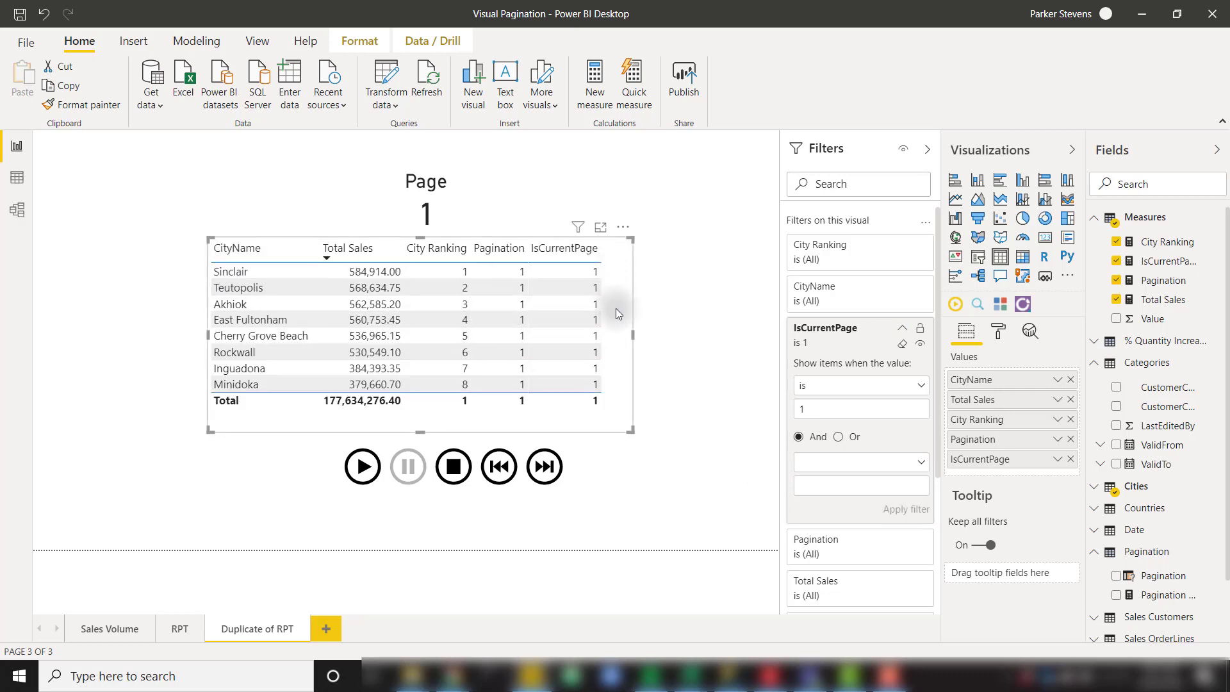
pyautogui.click(369, 472)
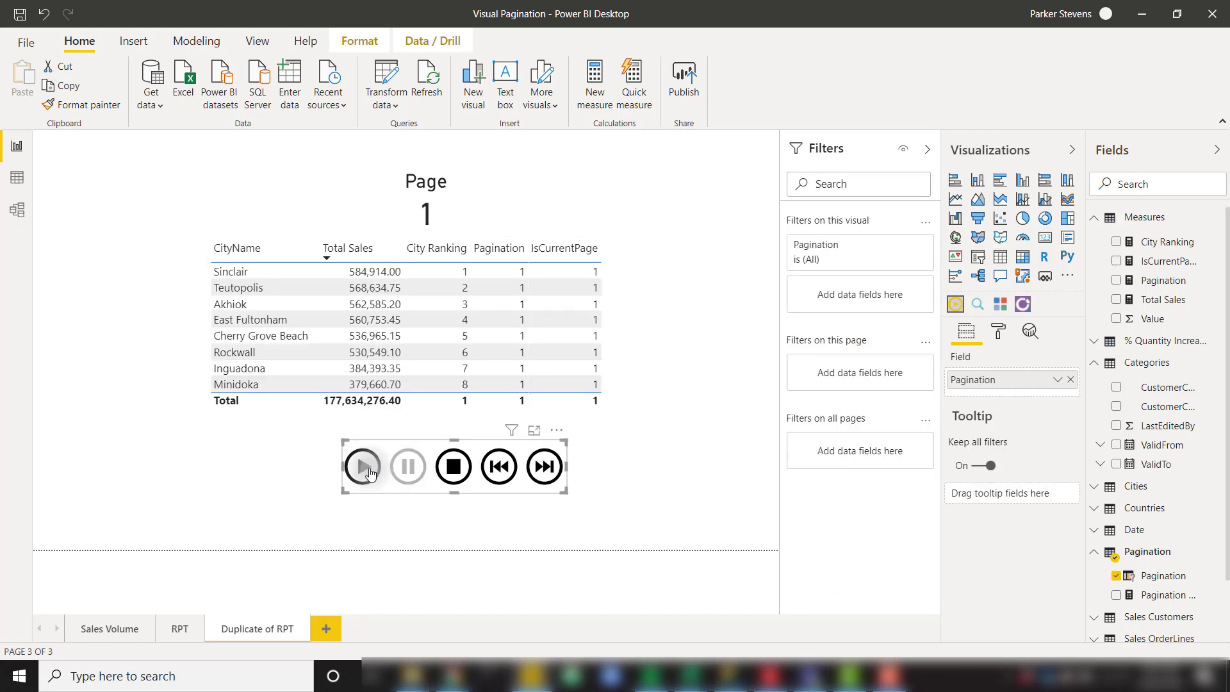
pyautogui.click(544, 470)
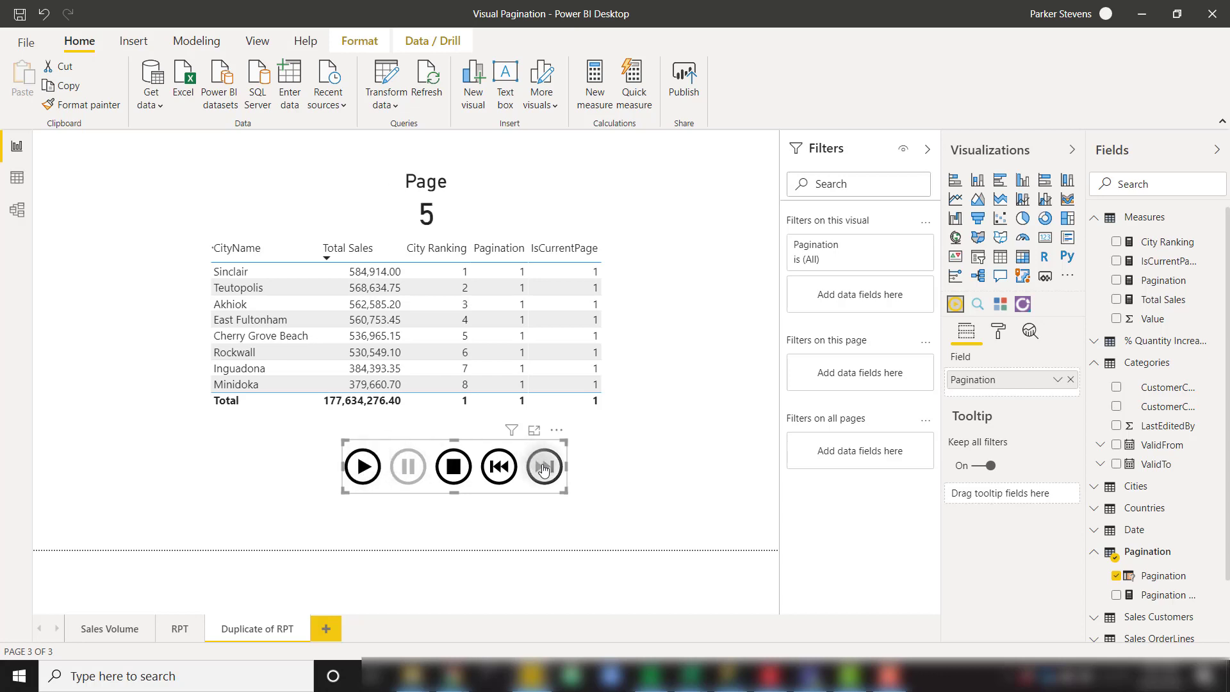
pyautogui.click(459, 472)
pyautogui.click(364, 467)
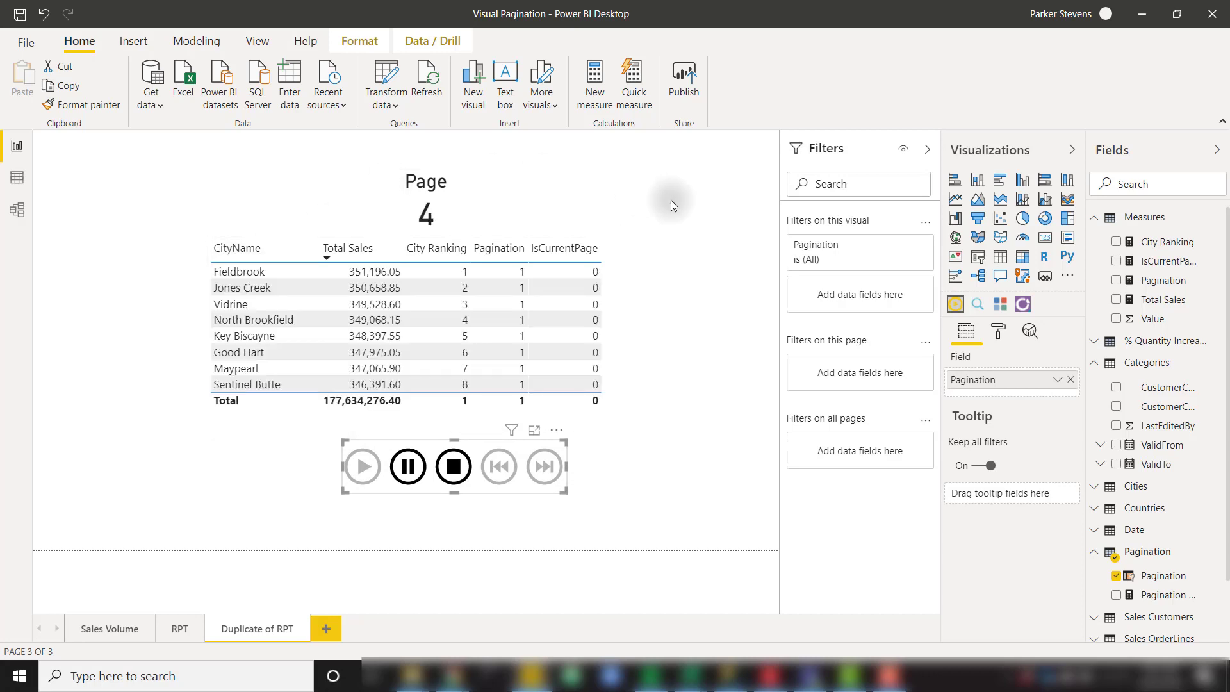
# Remove City Ranking, Pagination and IsCurrentPage from the table and convert it to a donut chart
pyautogui.click(560, 410)
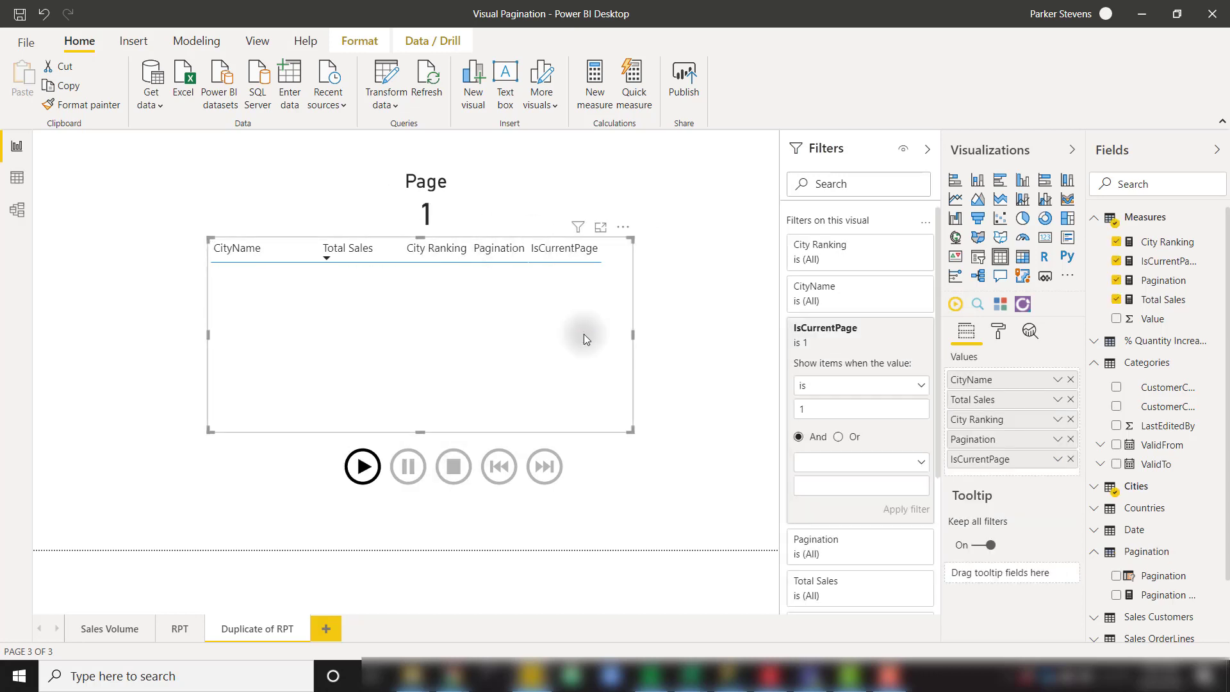
pyautogui.click(1071, 421)
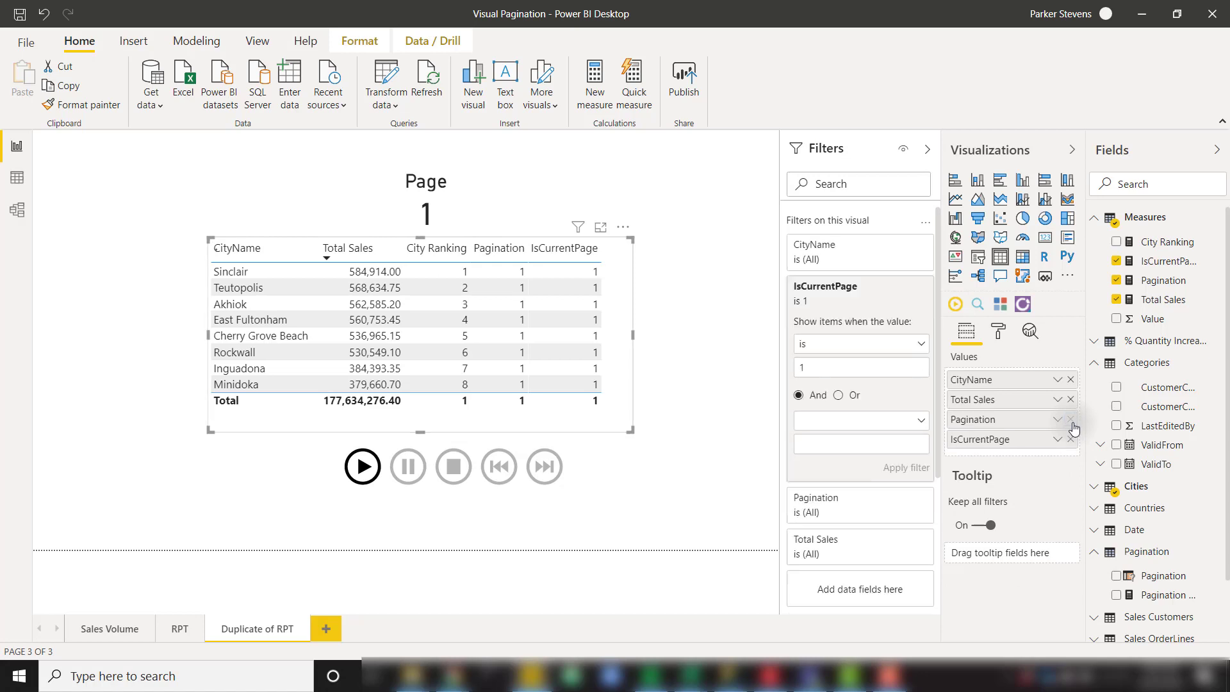
pyautogui.click(1071, 420)
pyautogui.click(1071, 420)
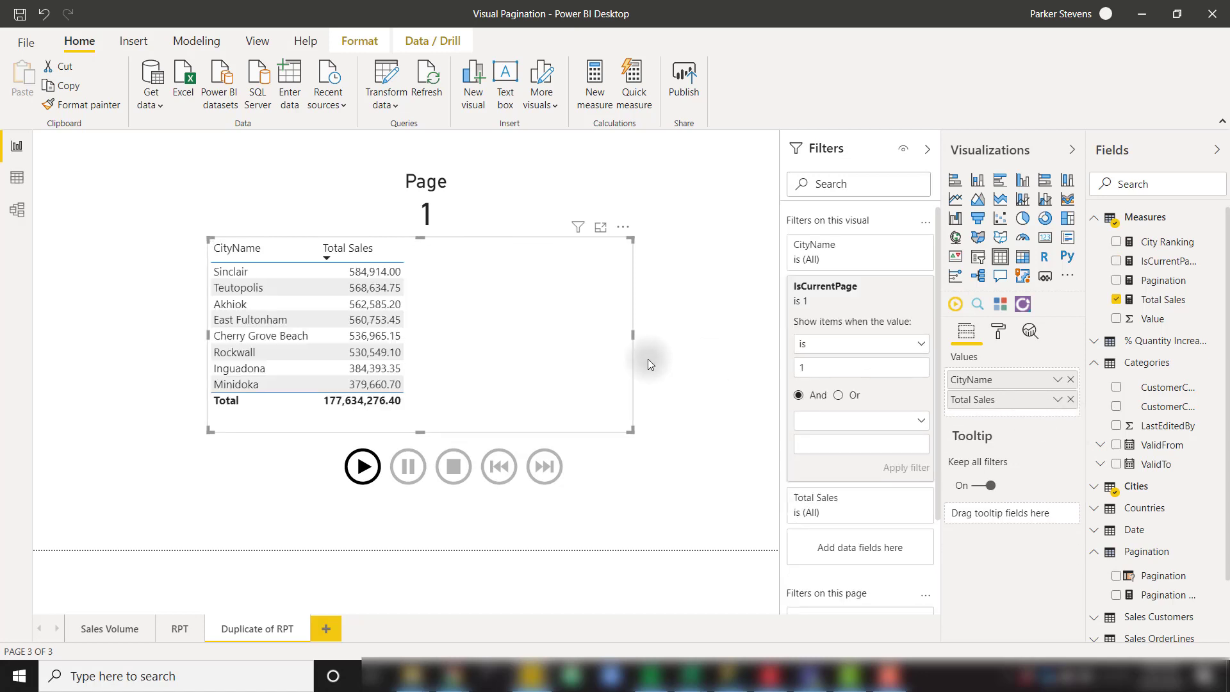
pyautogui.click(1045, 219)
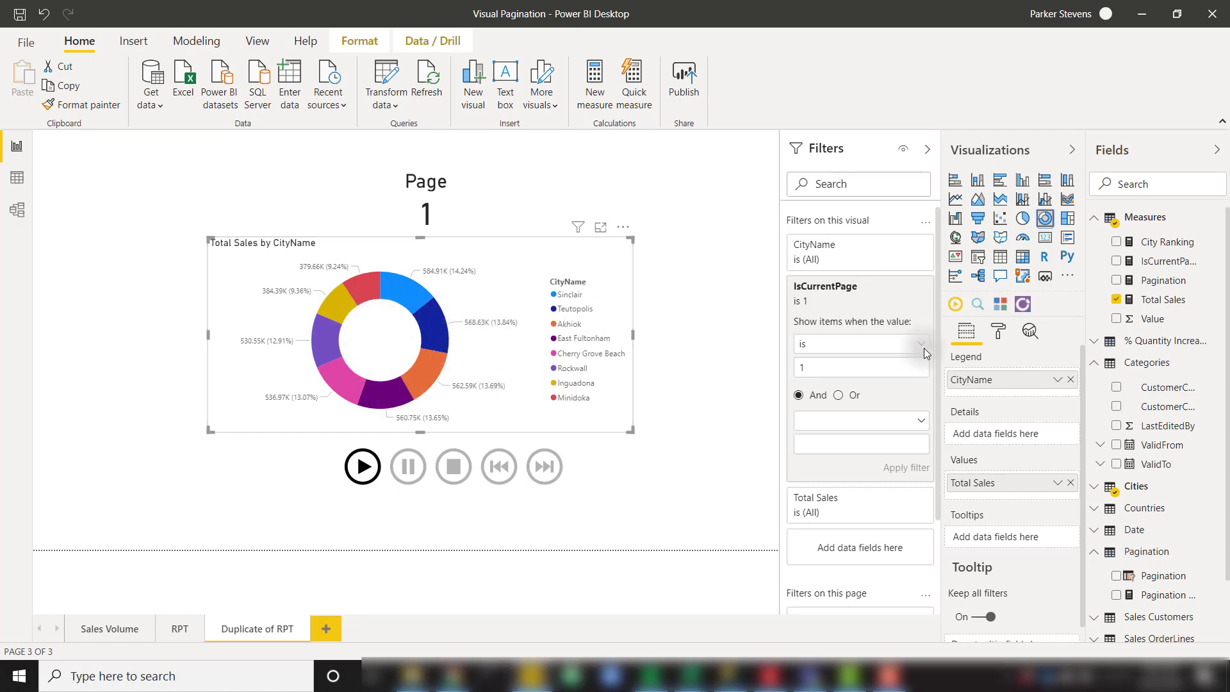
pyautogui.click(1168, 280)
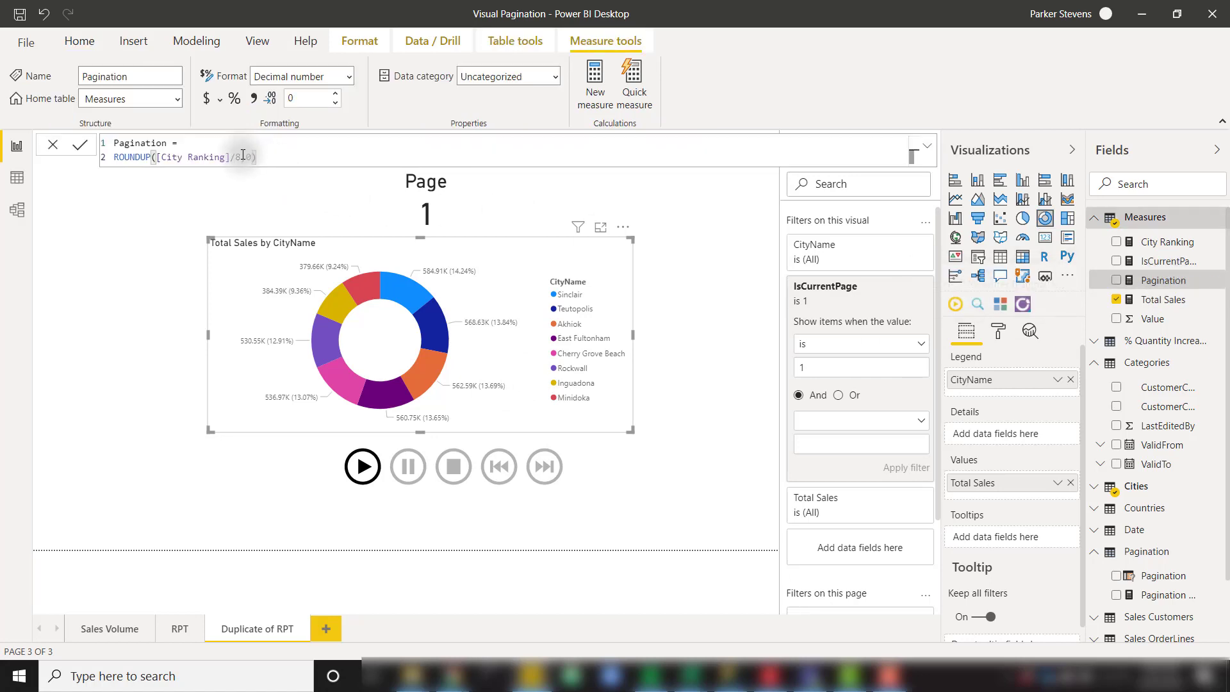
# Change the Pagination divisor from 8 to 5 so Page 1 shows five cities
pyautogui.click(240, 158)
pyautogui.press('BackSpace')
pyautogui.write('5')
pyautogui.press('Return')
pyautogui.click(410, 452)
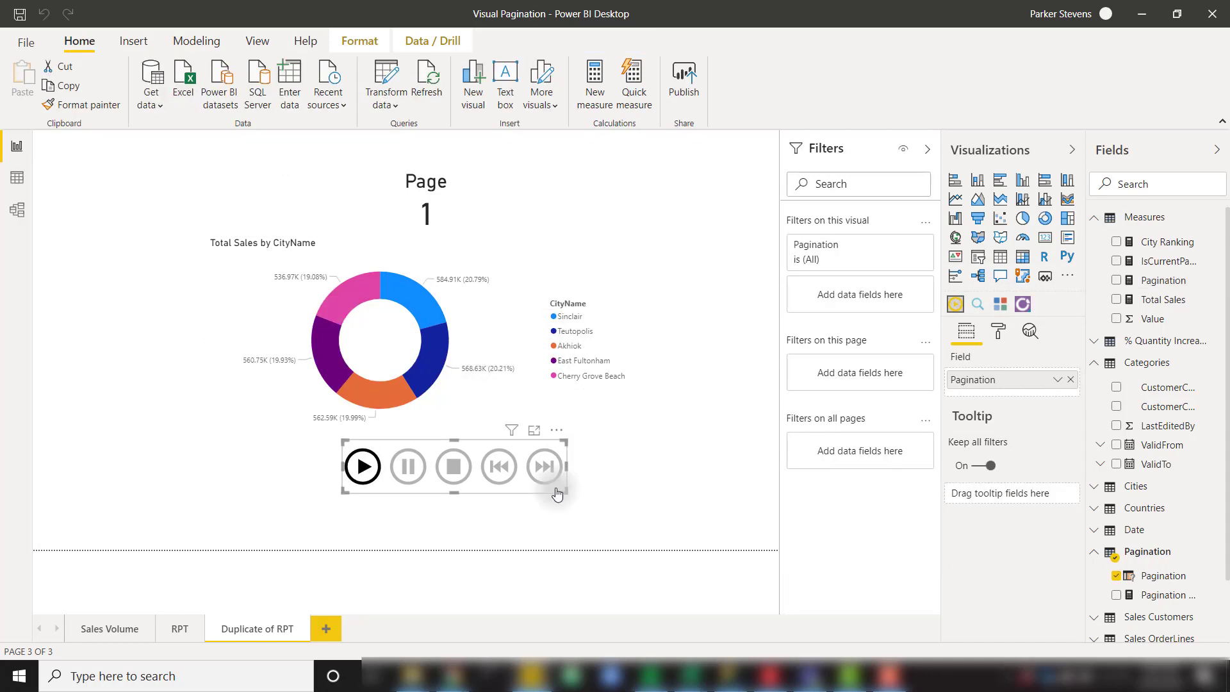
# Set the play axis interaction on the donut to Filter, then play pages 2–6 to test
pyautogui.click(360, 41)
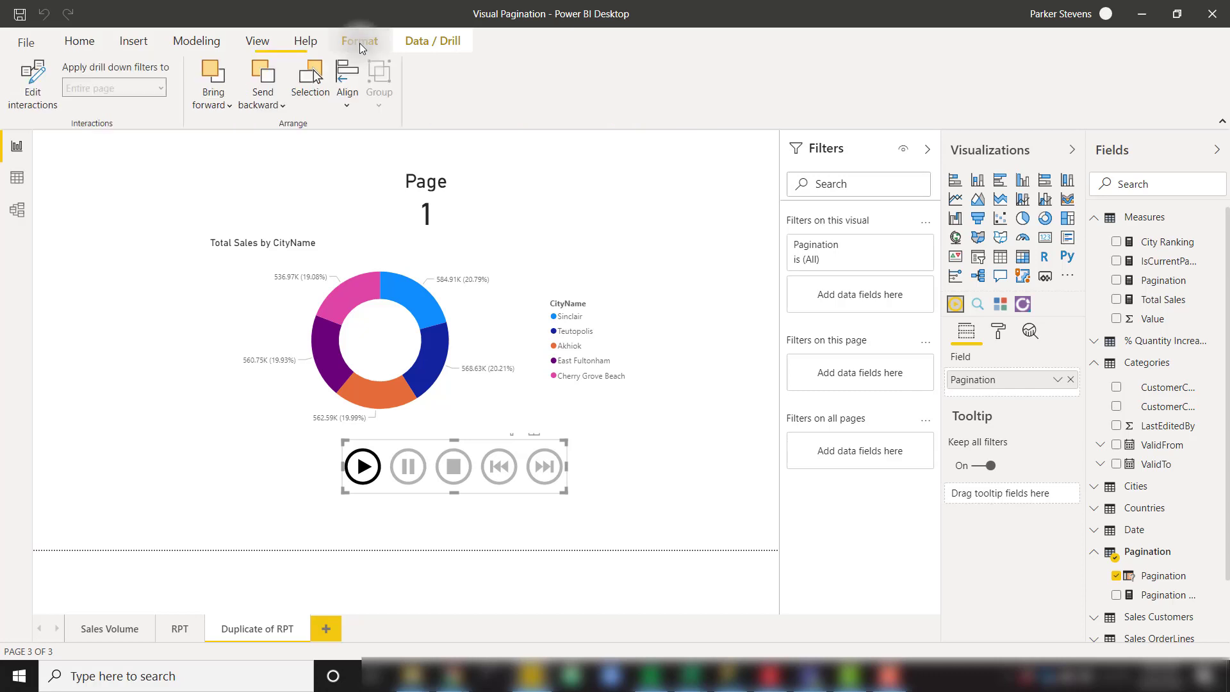
pyautogui.click(35, 86)
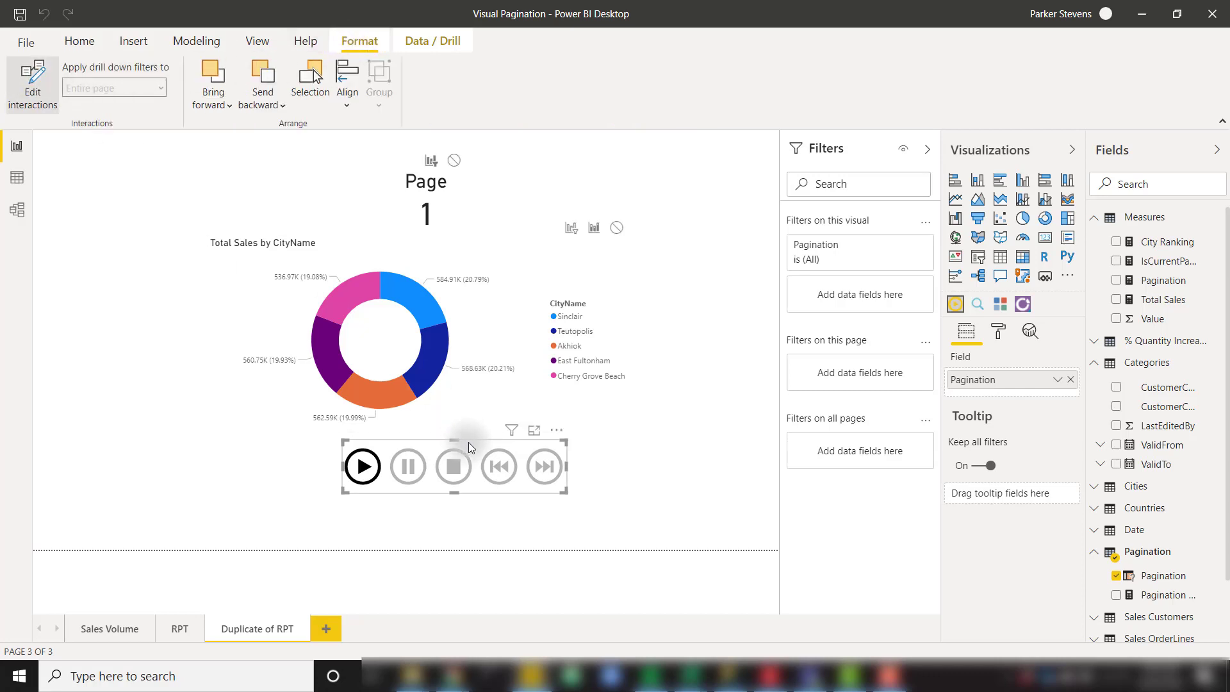
pyautogui.click(572, 231)
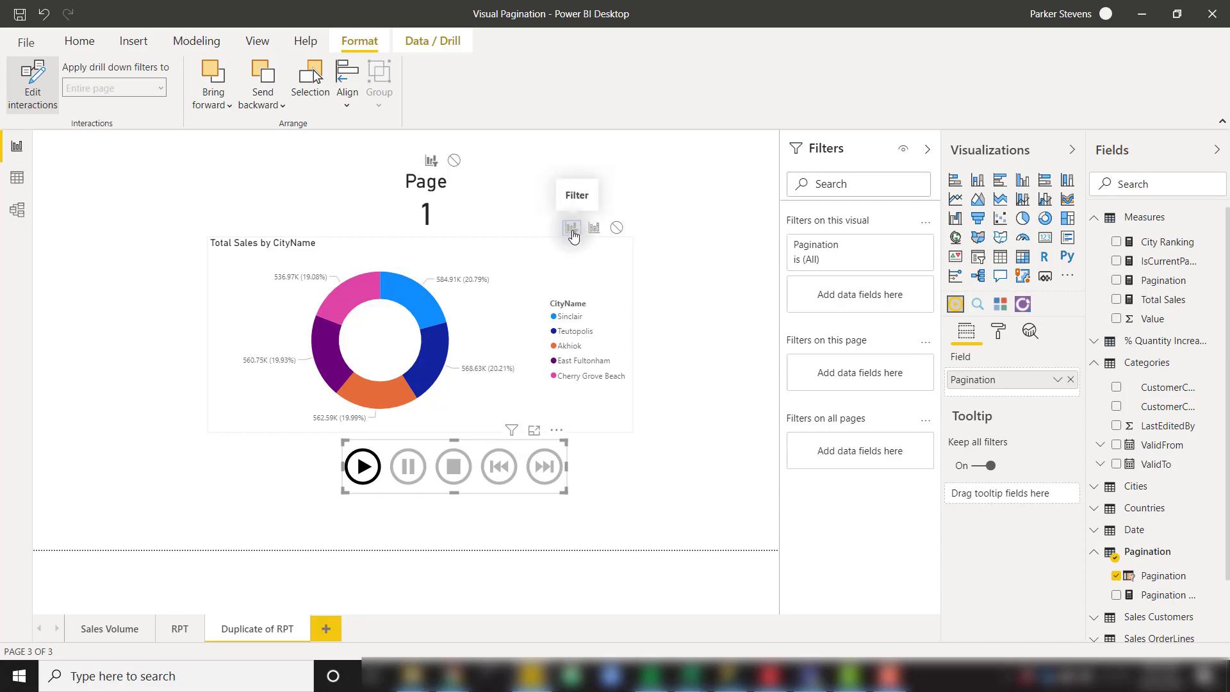
pyautogui.click(32, 83)
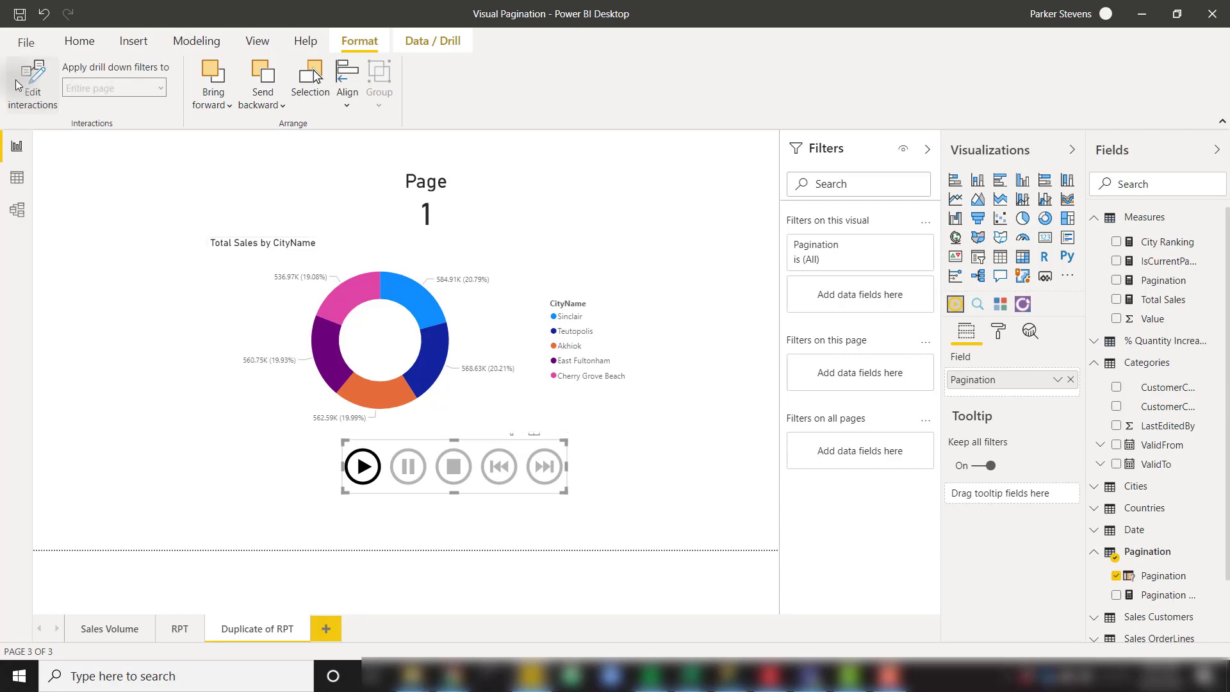
pyautogui.click(363, 466)
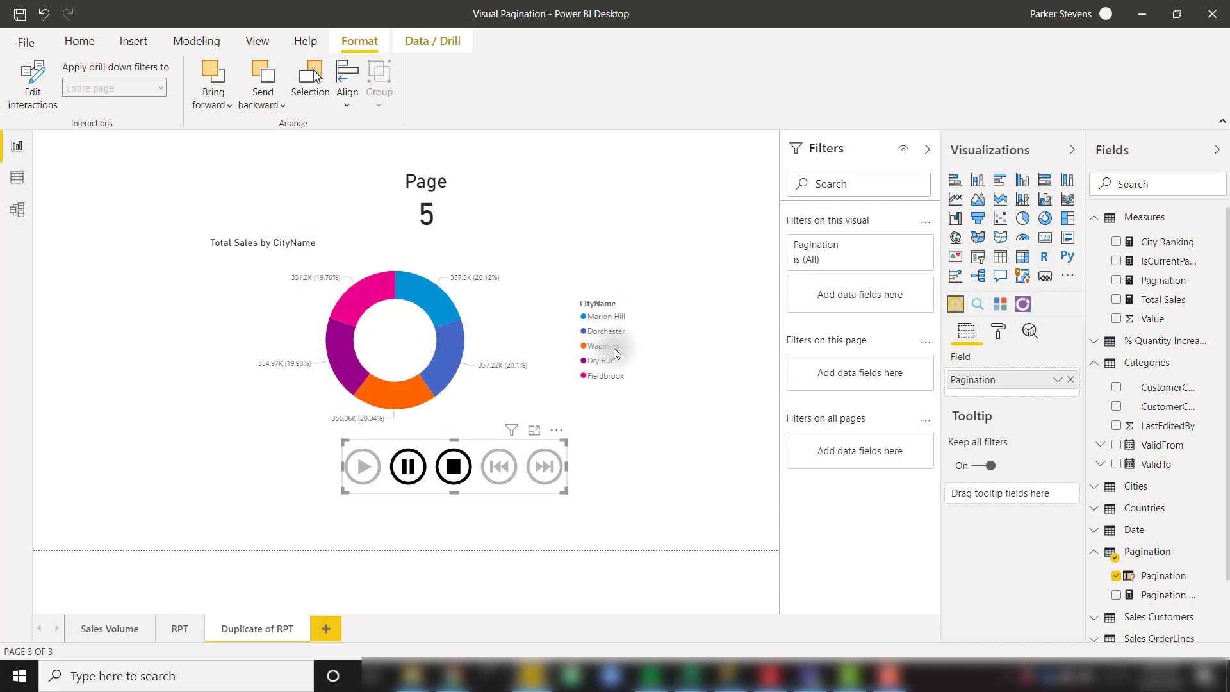
pyautogui.click(408, 466)
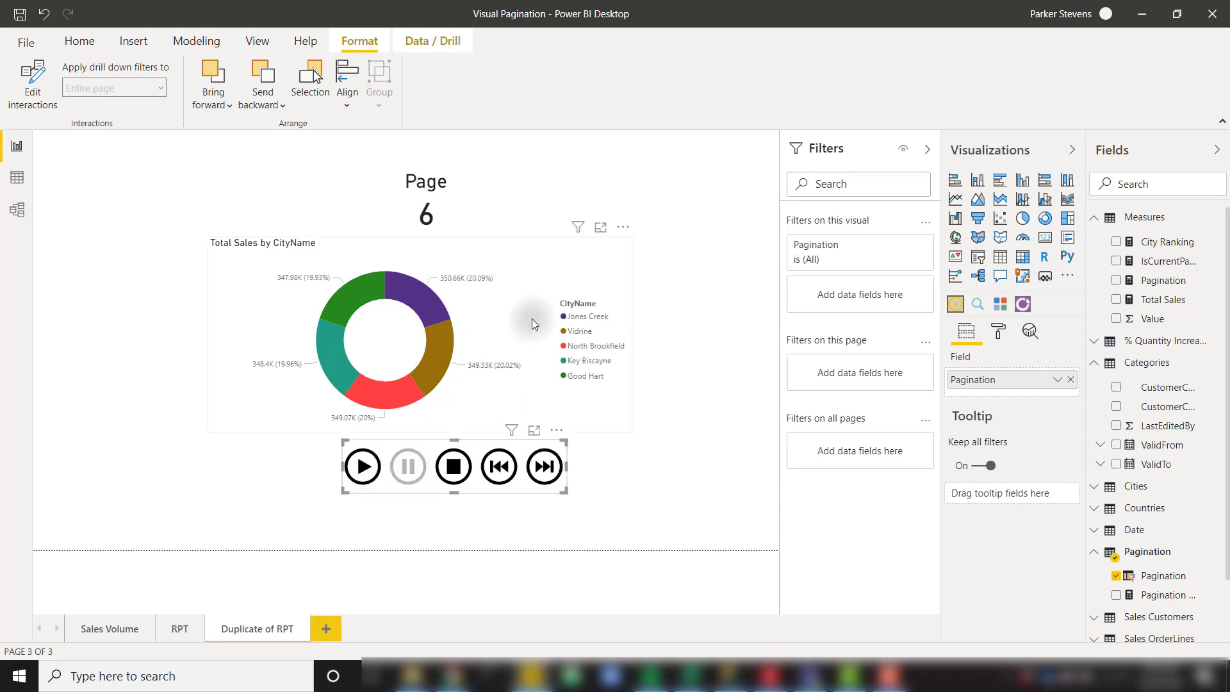
pyautogui.click(532, 317)
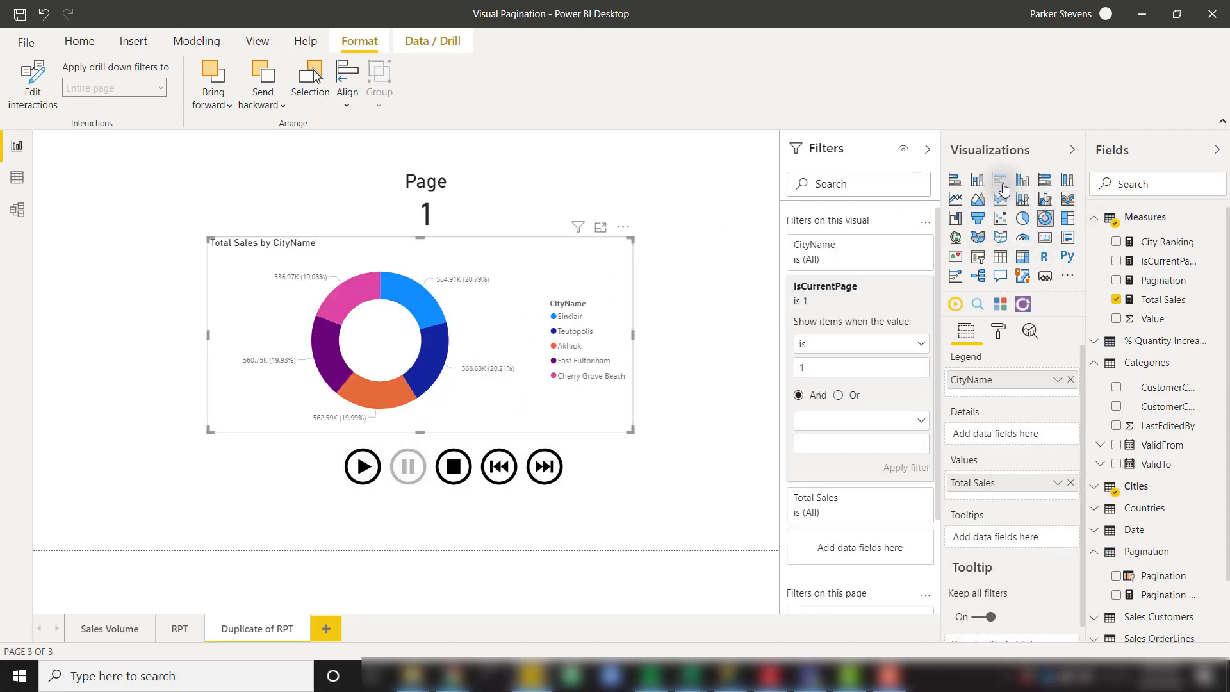
# Switch the donut to a clustered column chart and replay the pages, stopping on Page 1
pyautogui.click(977, 183)
pyautogui.click(459, 469)
pyautogui.click(360, 475)
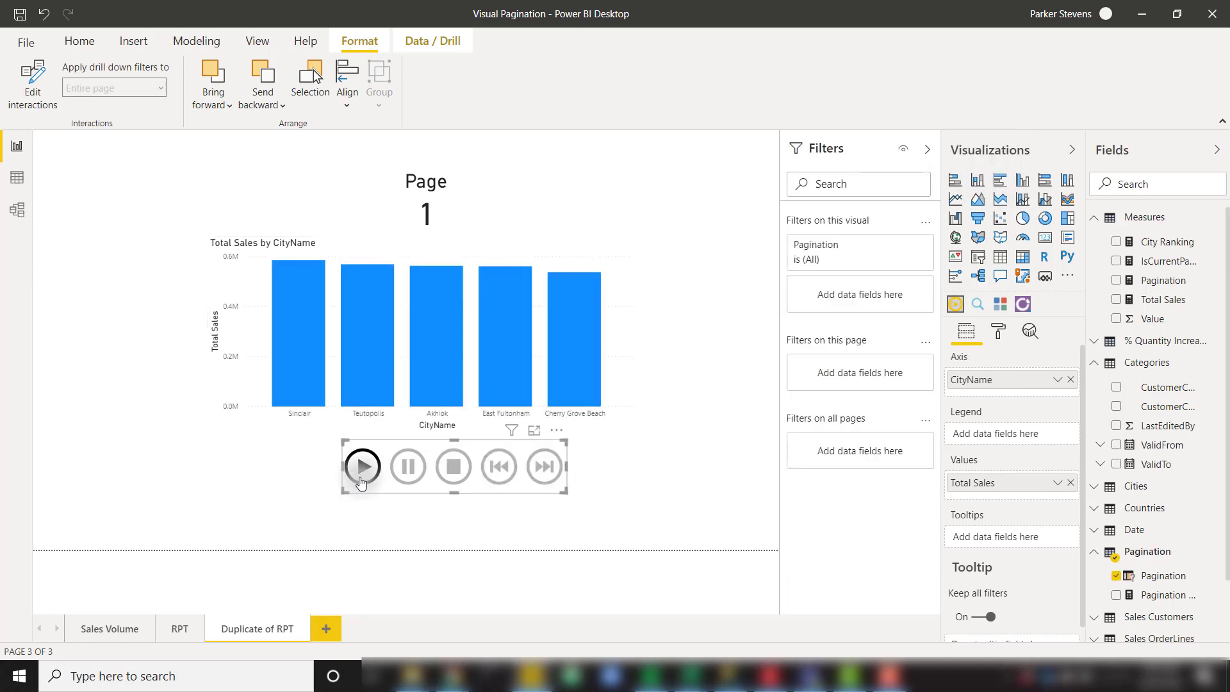
pyautogui.click(361, 475)
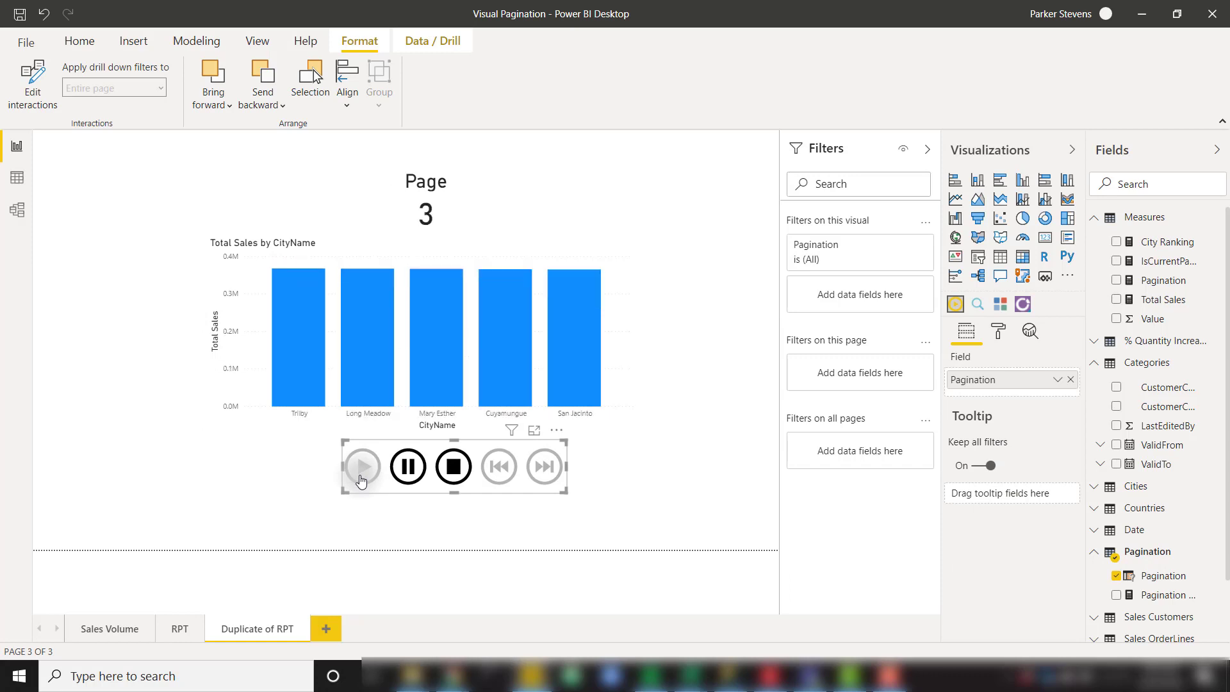
pyautogui.click(455, 474)
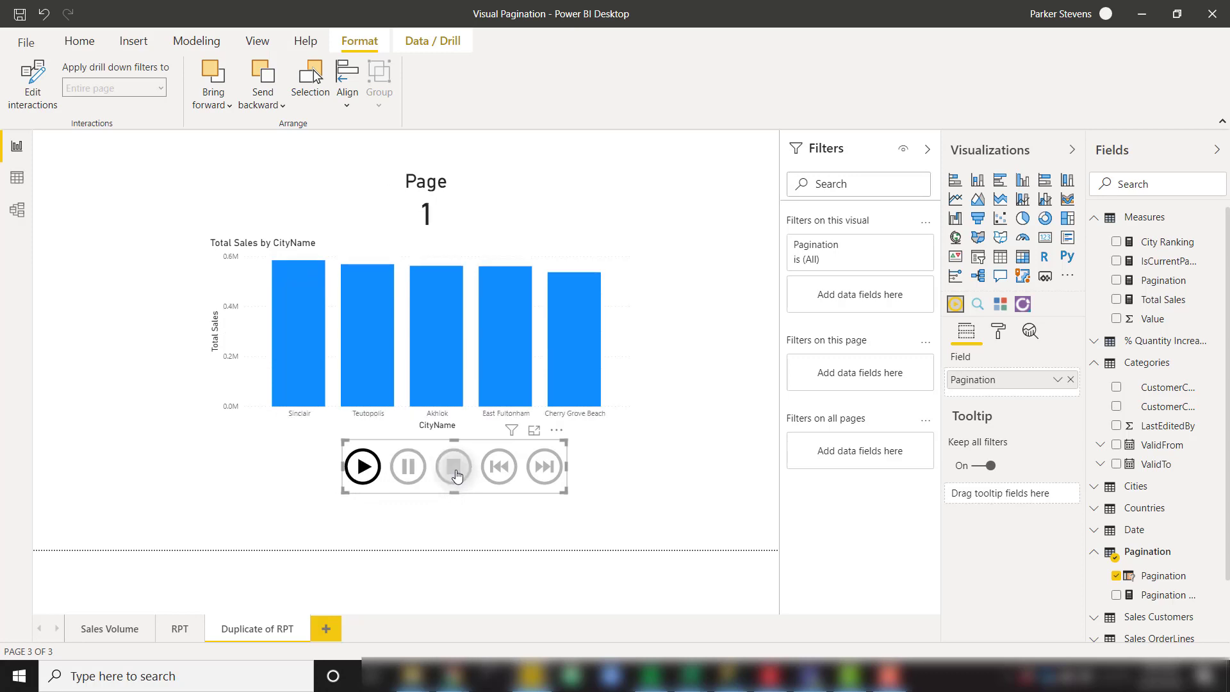
pyautogui.click(1149, 248)
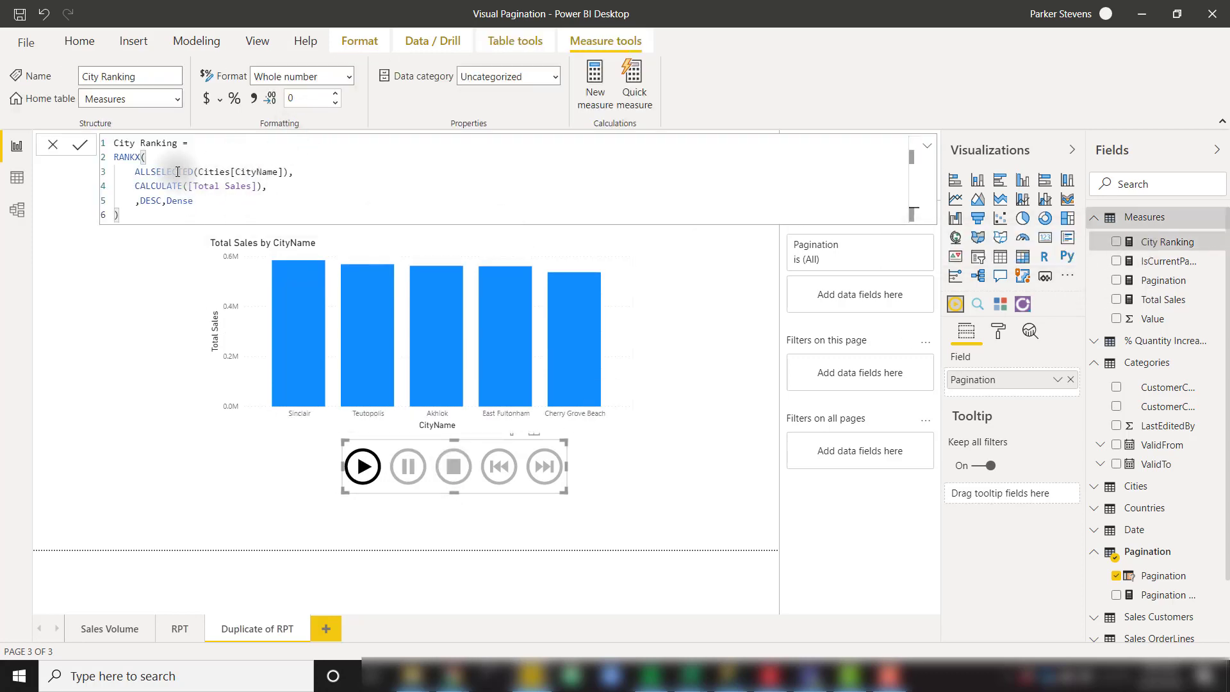
pyautogui.click(930, 150)
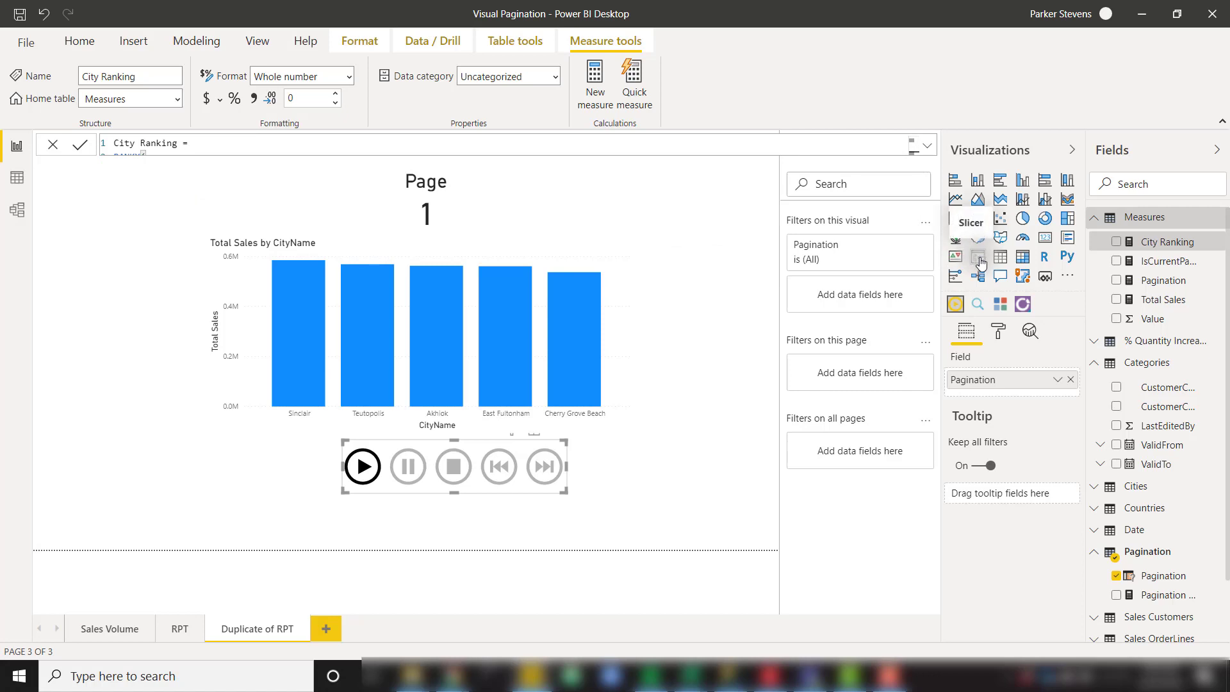
# Add a CustomerCategoryName slicer and enlarge it to show all eight categories
pyautogui.click(679, 322)
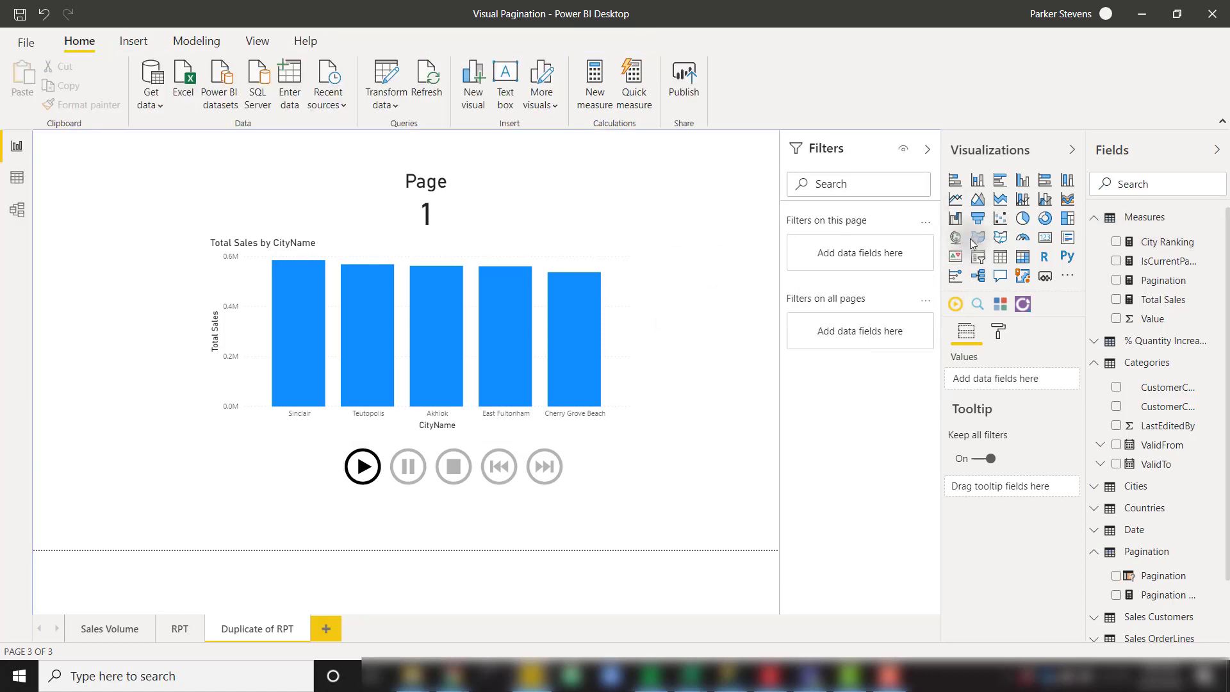
pyautogui.click(980, 259)
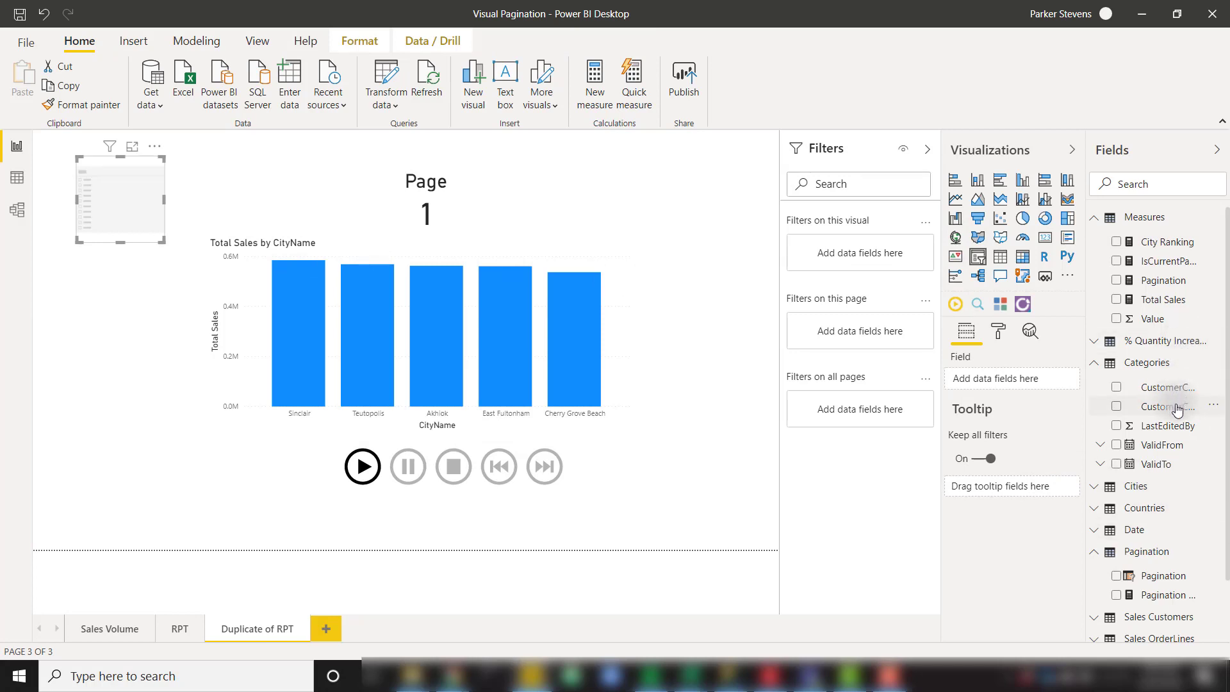
pyautogui.moveTo(1178, 408); pyautogui.dragTo(1000, 380)
pyautogui.moveTo(164, 241); pyautogui.dragTo(174, 280)
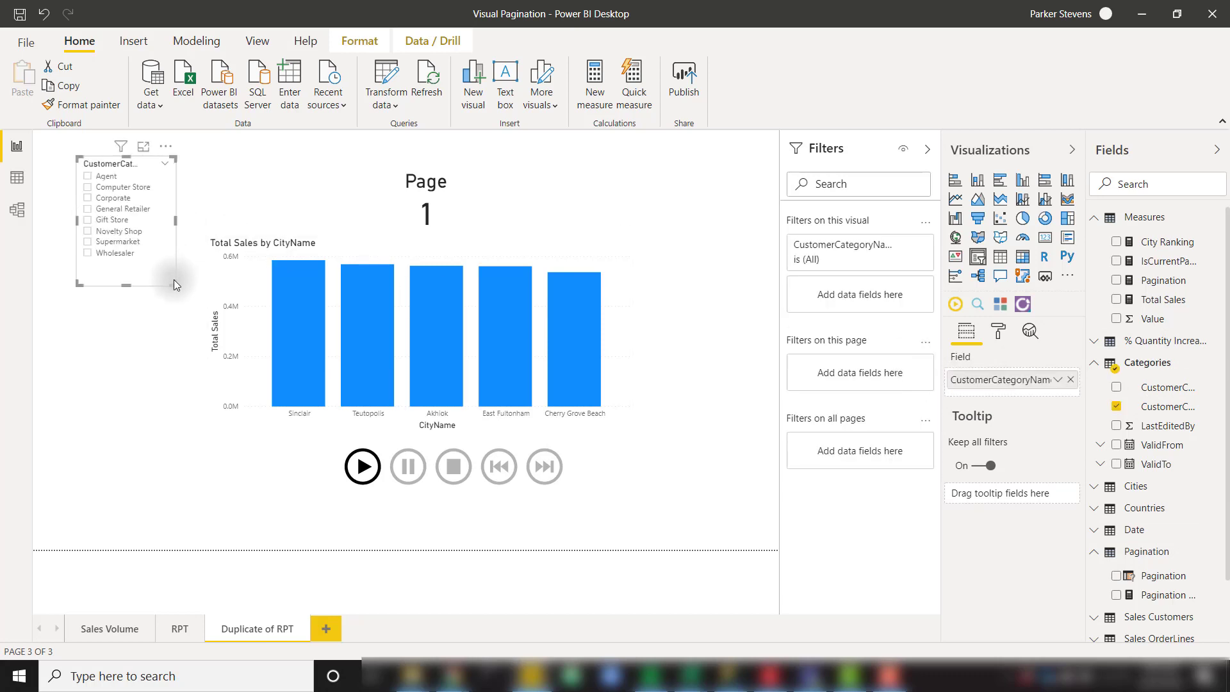
# Filter the chart to Gift Store, then play through its city pages and stop on Page 1
pyautogui.click(107, 221)
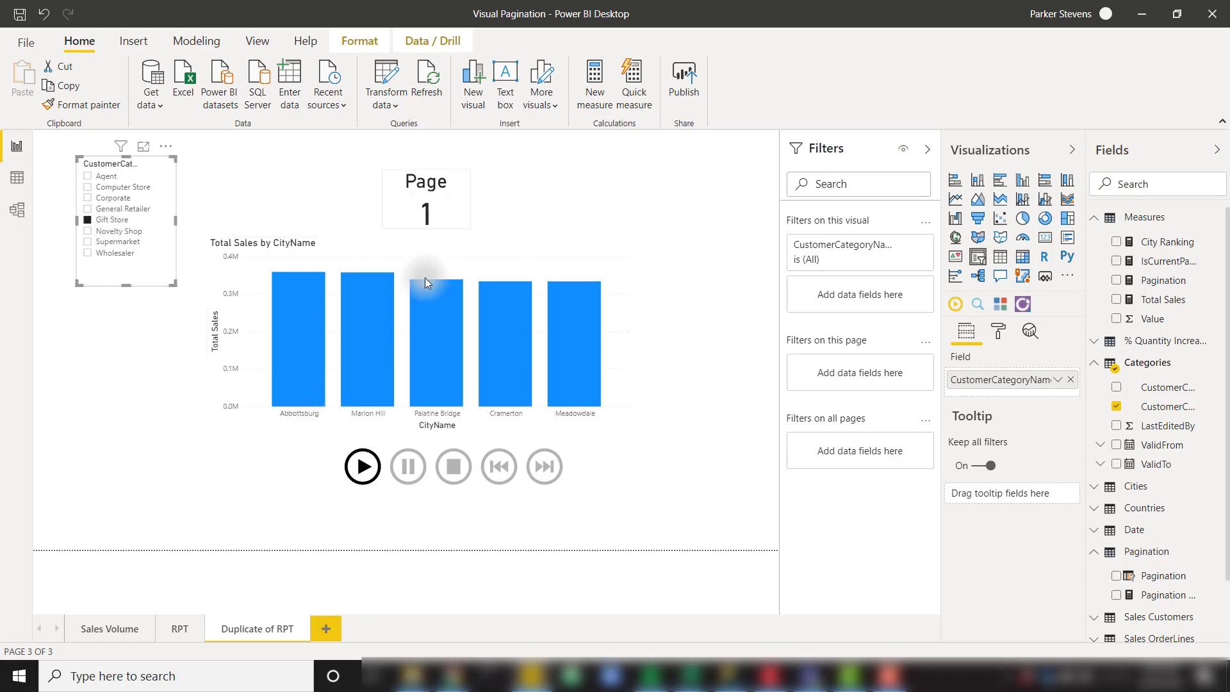
pyautogui.click(309, 379)
pyautogui.click(118, 221)
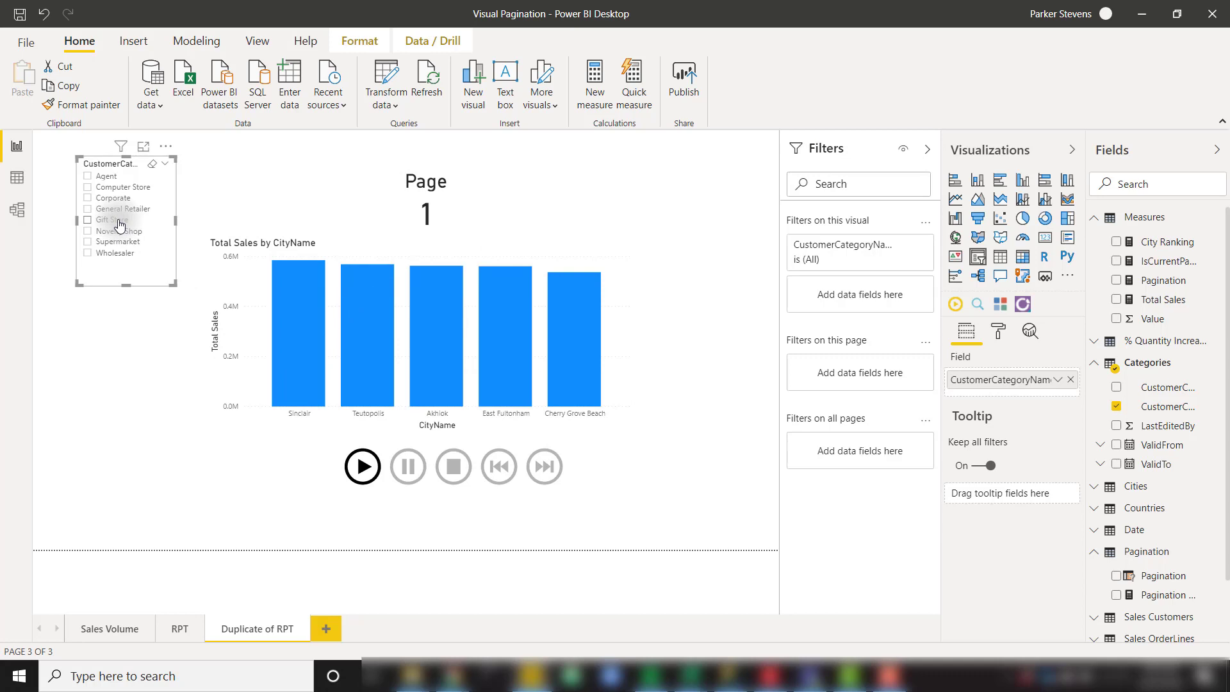
pyautogui.click(118, 221)
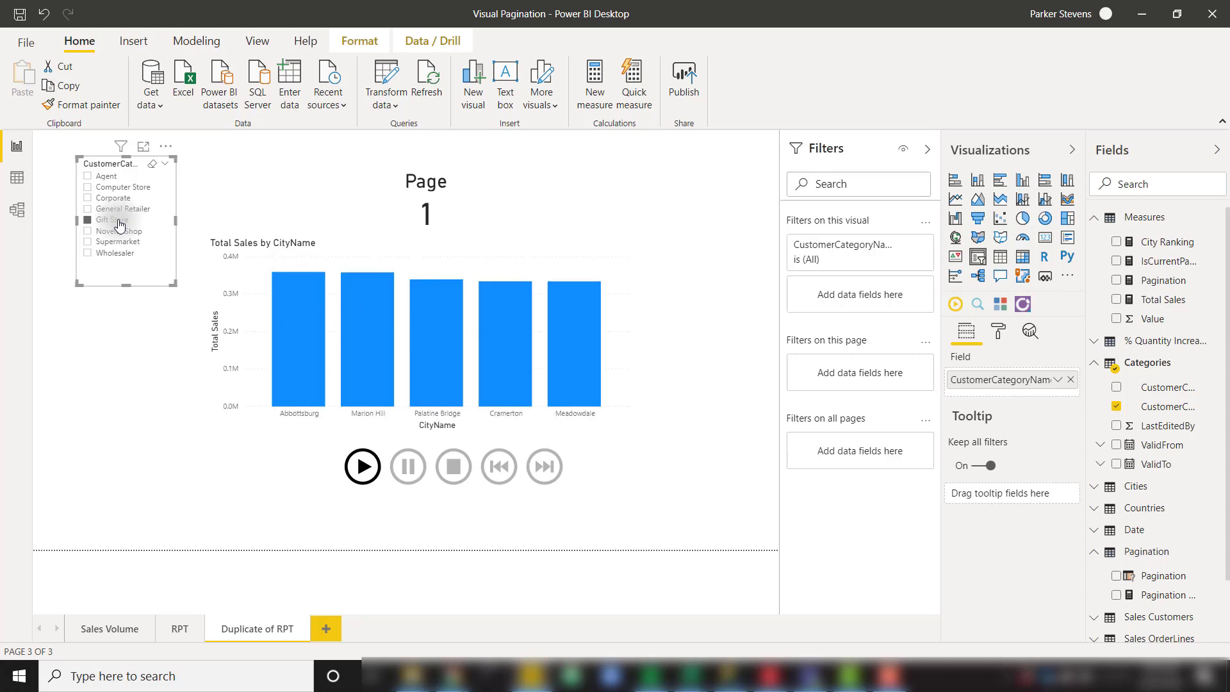
pyautogui.click(363, 467)
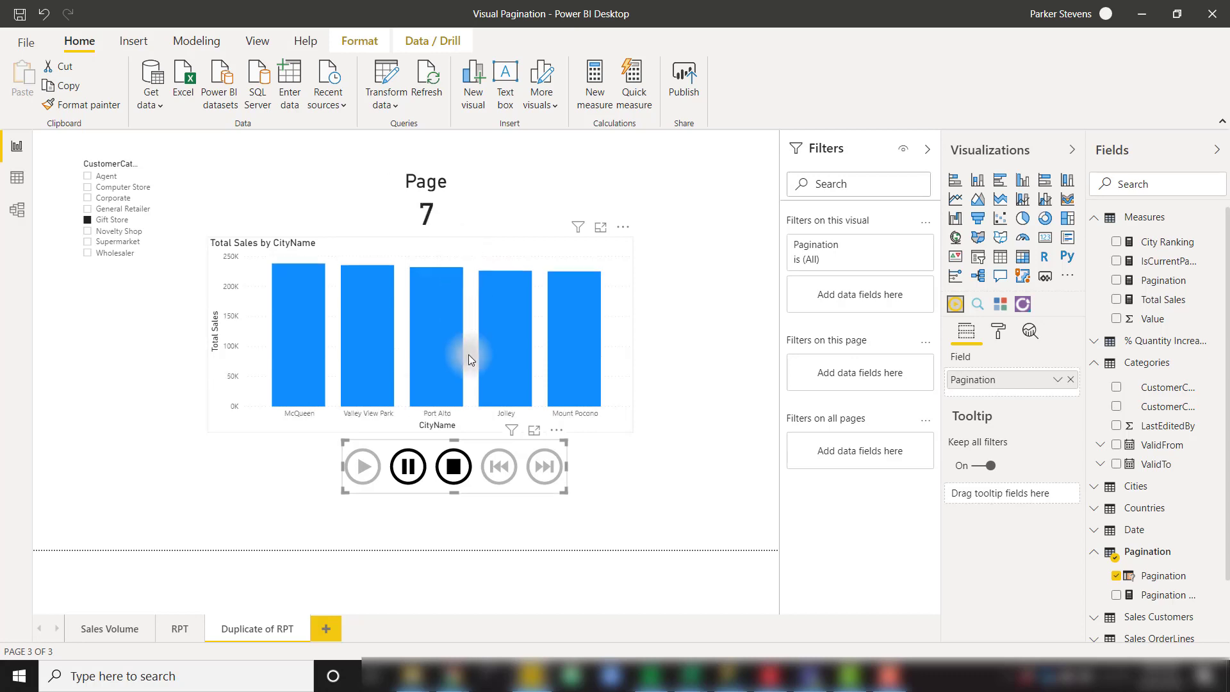
pyautogui.click(455, 471)
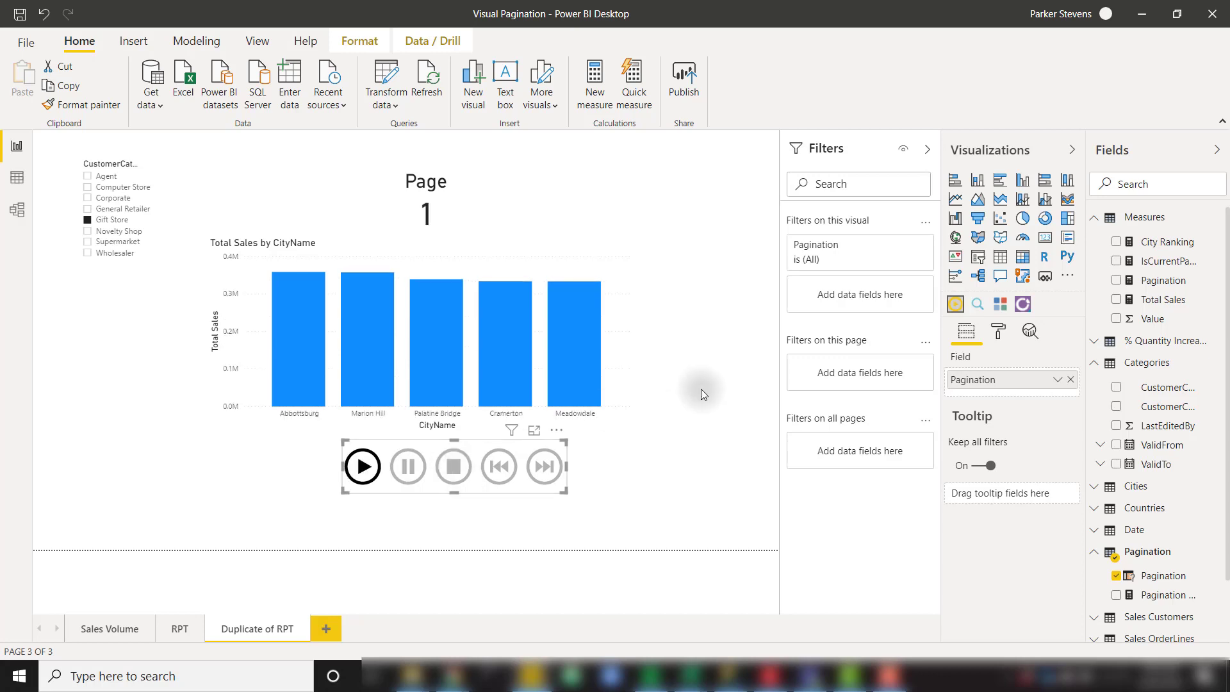